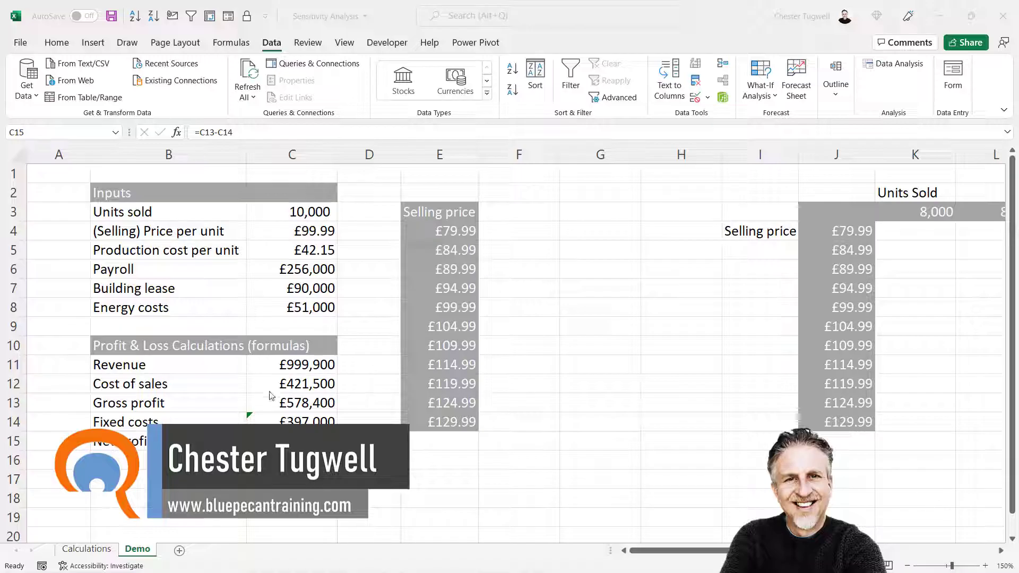
Review the input values and the formulas behind revenue, cost of sales, gross profit, fixed costs and net profit
{"action": "left_click", "coordinate": [306, 214]}
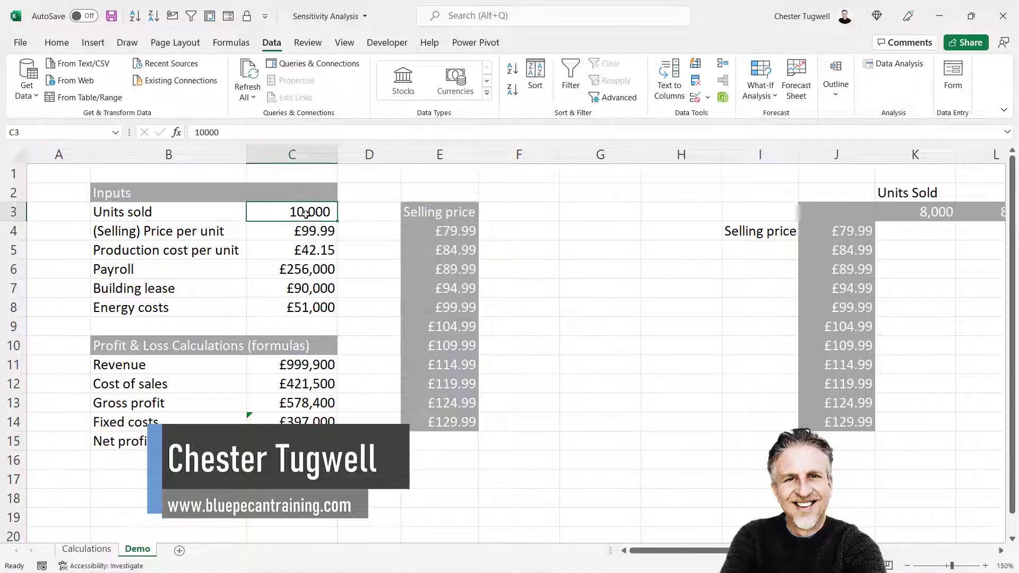
{"action": "left_click", "coordinate": [315, 271]}
{"action": "left_click_drag", "start_coordinate": [316, 271], "coordinate": [314, 311]}
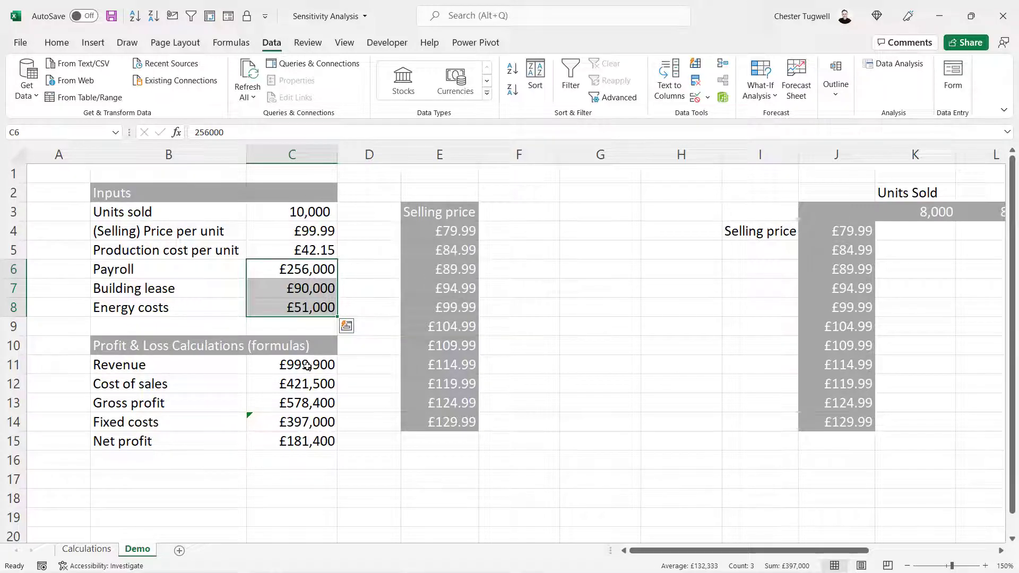
{"action": "double_click", "coordinate": [306, 365]}
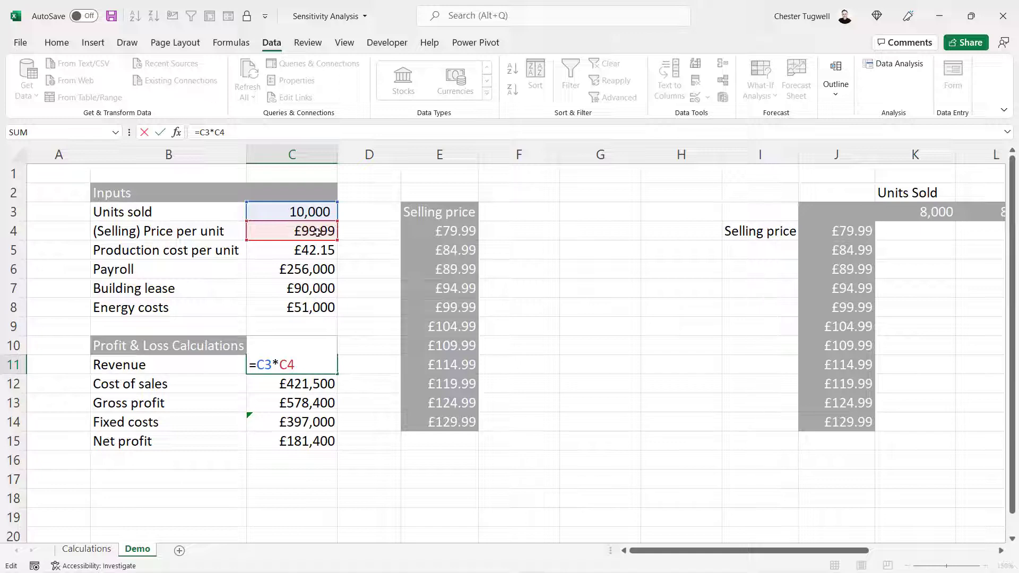
{"action": "key", "text": "Return"}
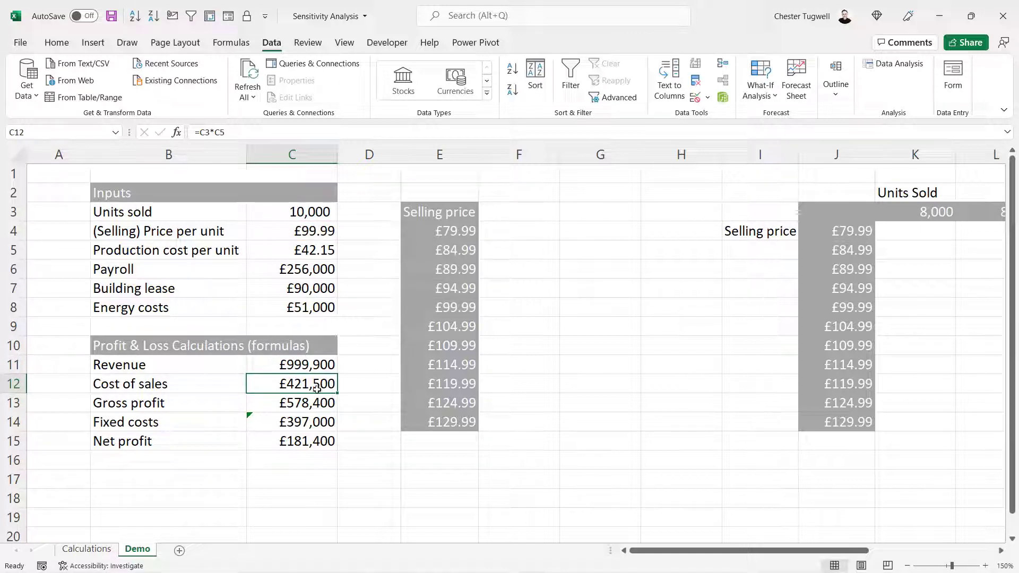
{"action": "double_click", "coordinate": [316, 385]}
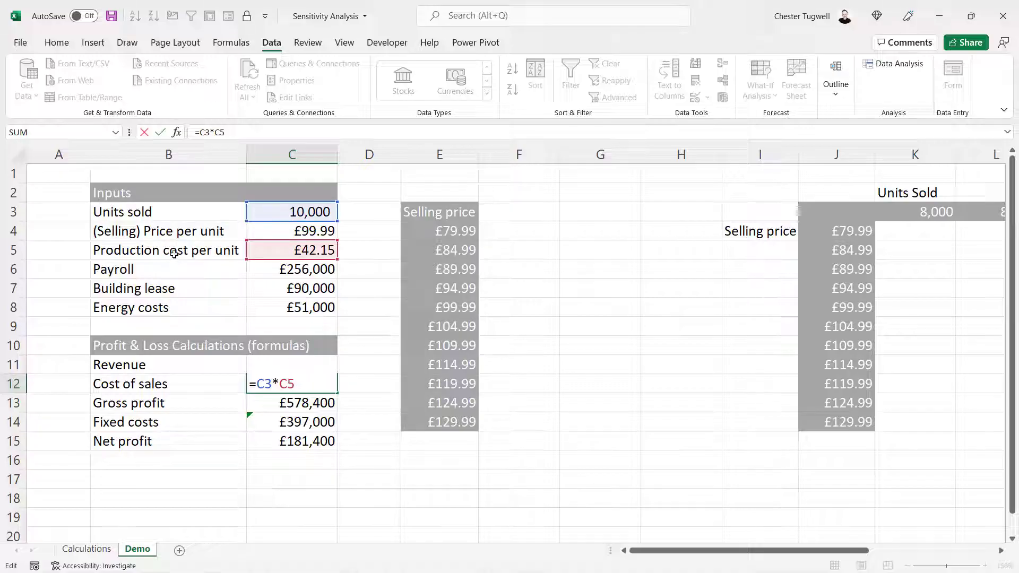
{"action": "key", "text": "Return"}
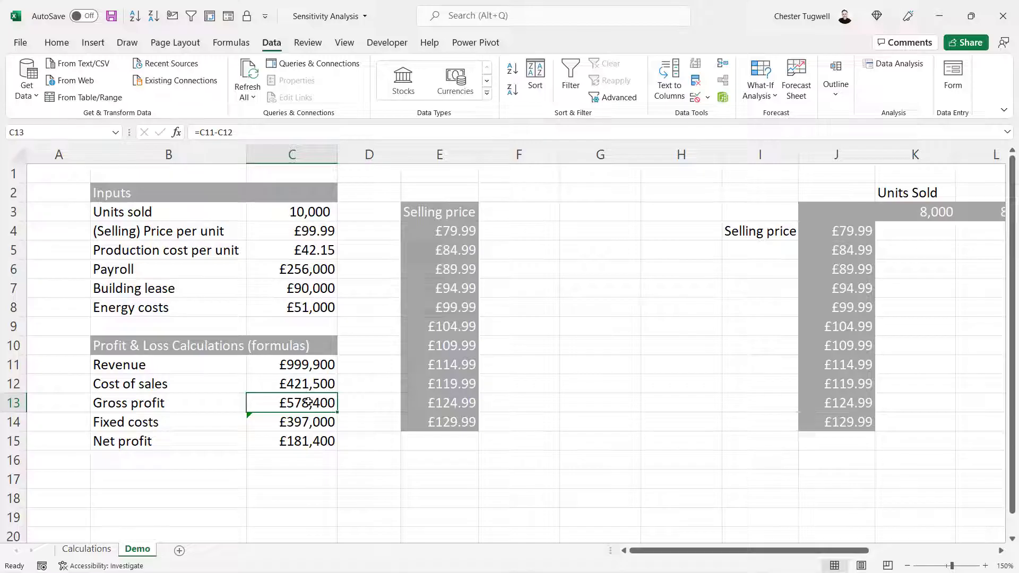
{"action": "double_click", "coordinate": [308, 402]}
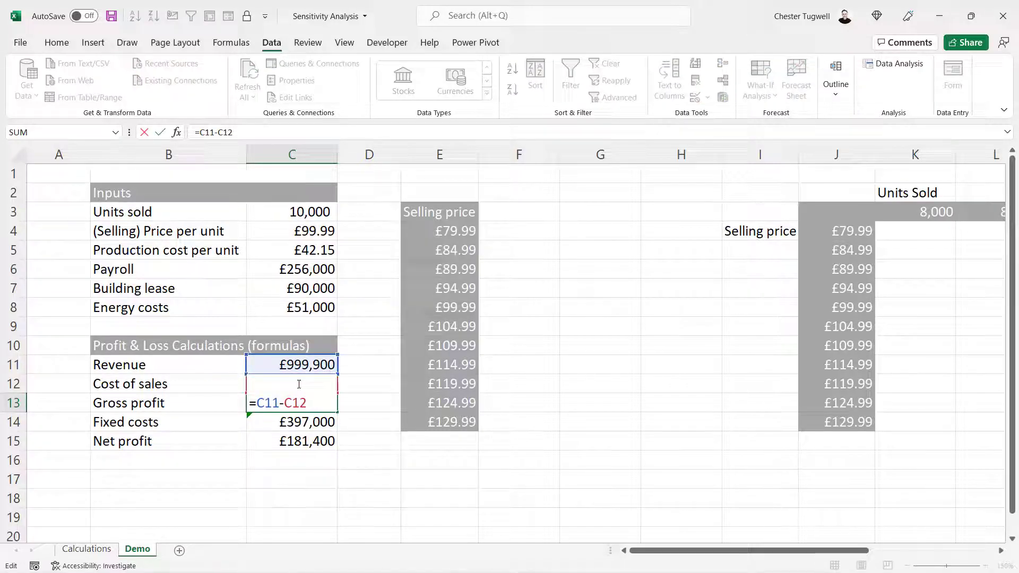
{"action": "key", "text": "Return"}
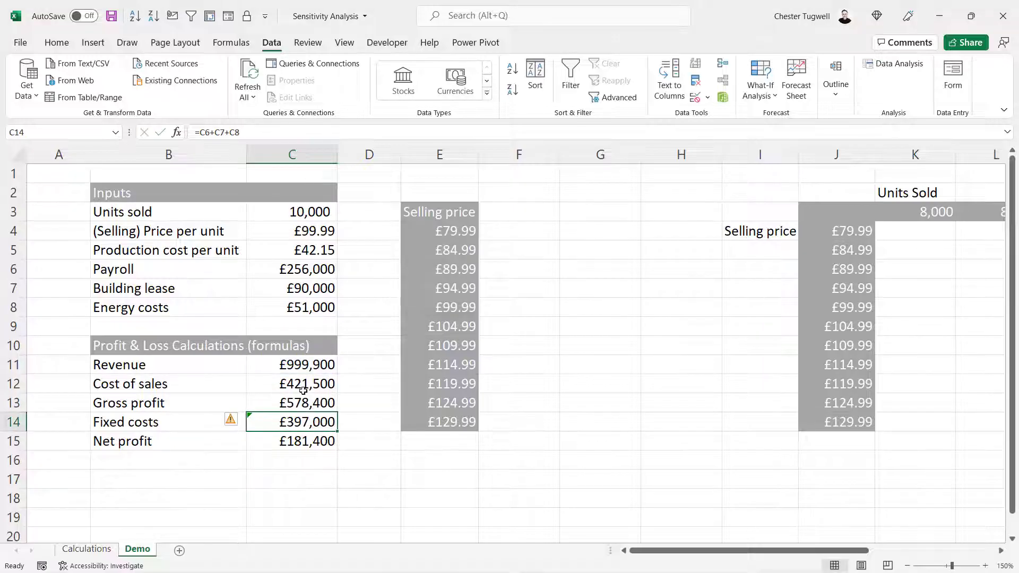
{"action": "double_click", "coordinate": [304, 423]}
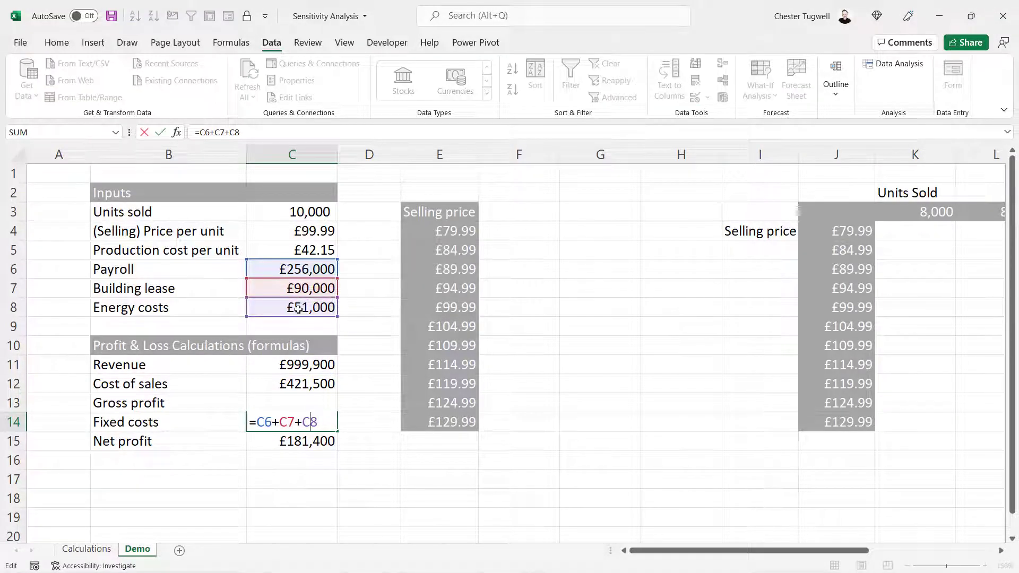
{"action": "key", "text": "Return"}
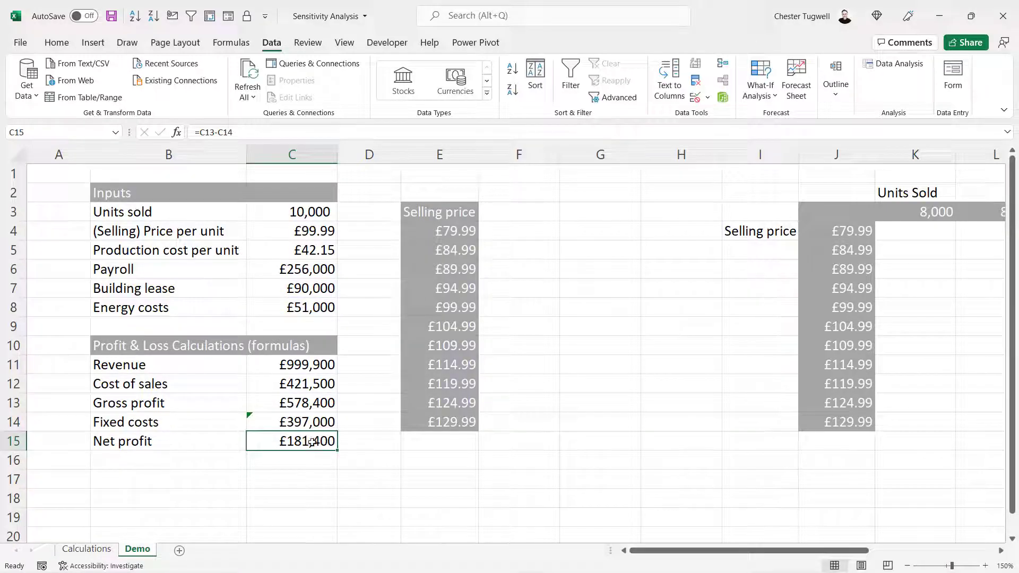
{"action": "double_click", "coordinate": [312, 441]}
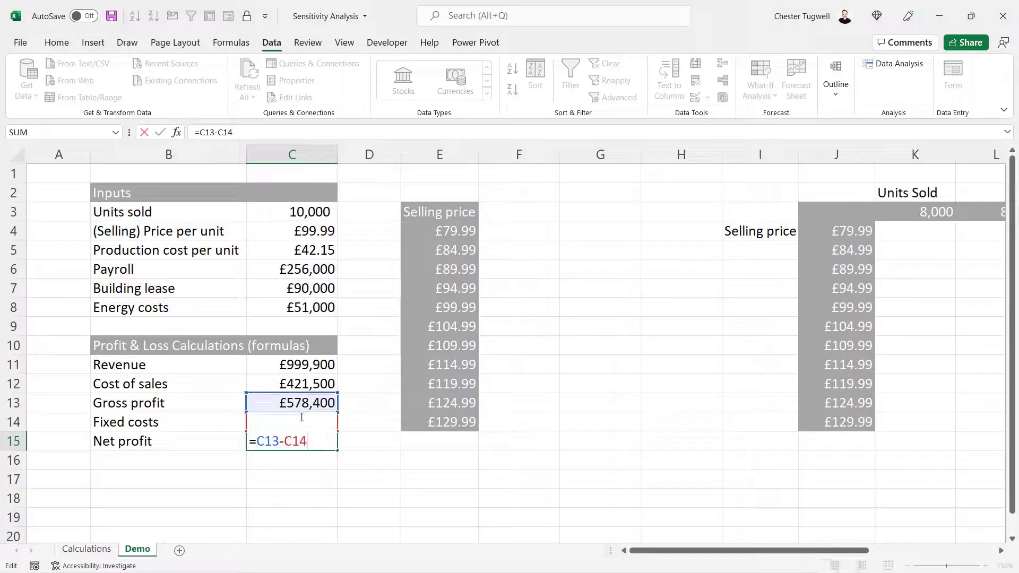
{"action": "key", "text": "Return"}
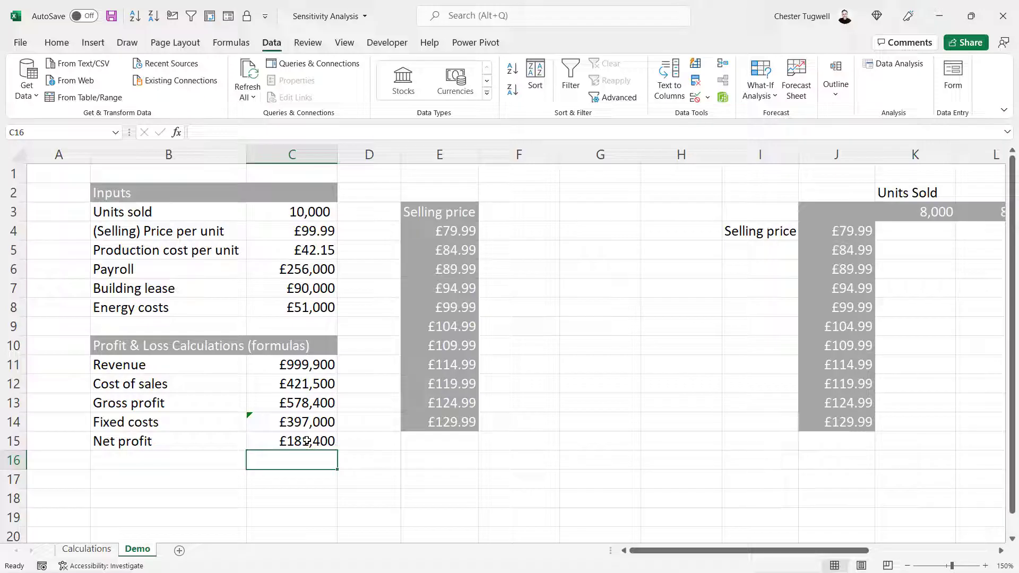
Link cell F3, beside the first Selling price header, to the net profit result with the formula =C15
{"action": "left_click", "coordinate": [451, 231]}
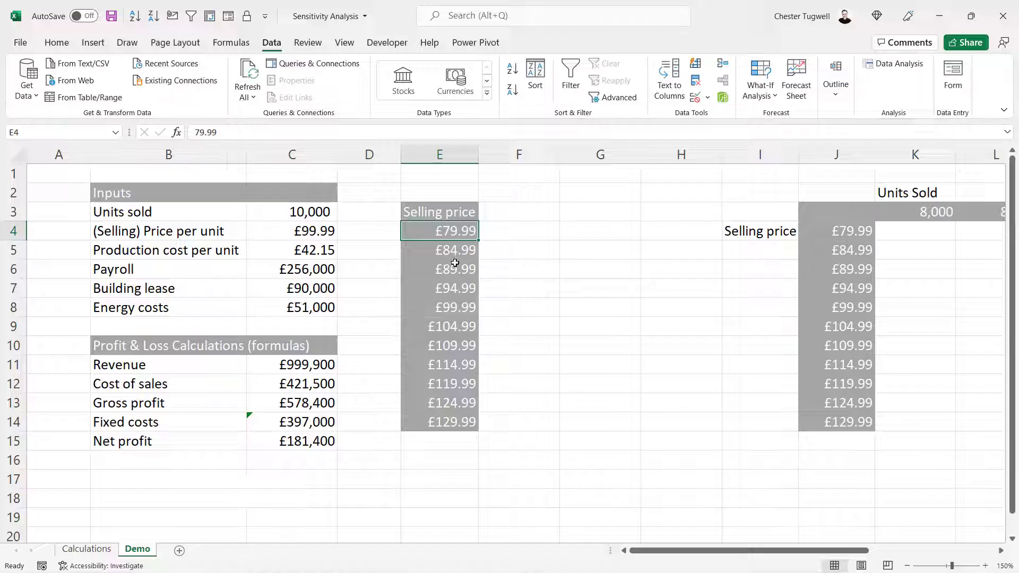
{"action": "left_click", "coordinate": [440, 288]}
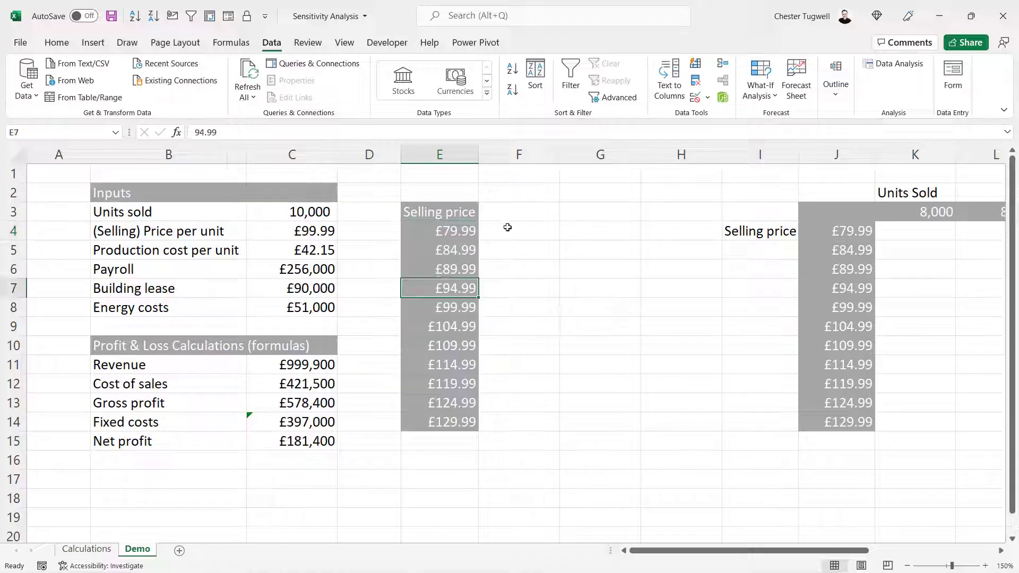
{"action": "left_click", "coordinate": [516, 213]}
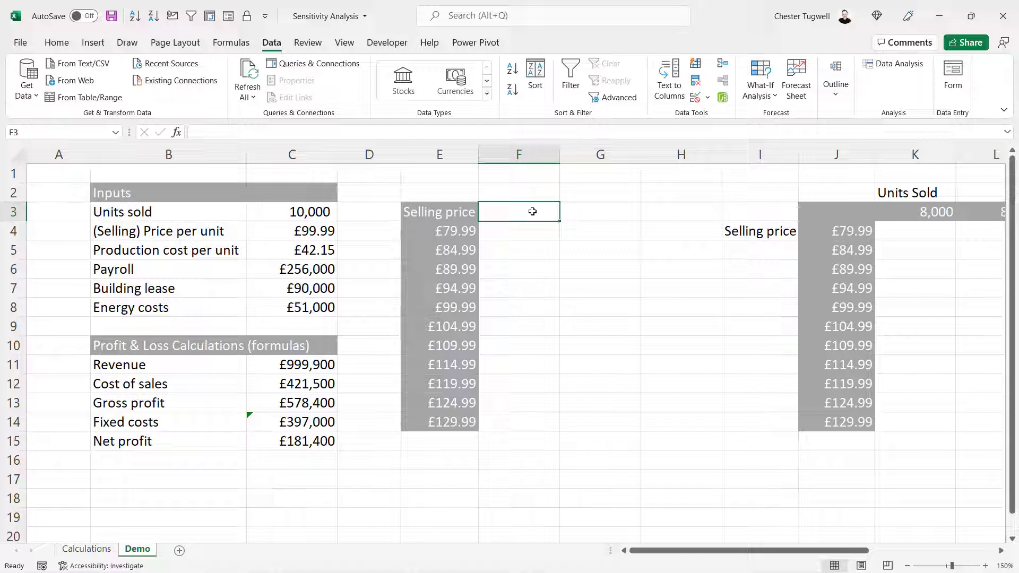
{"action": "type", "text": "="}
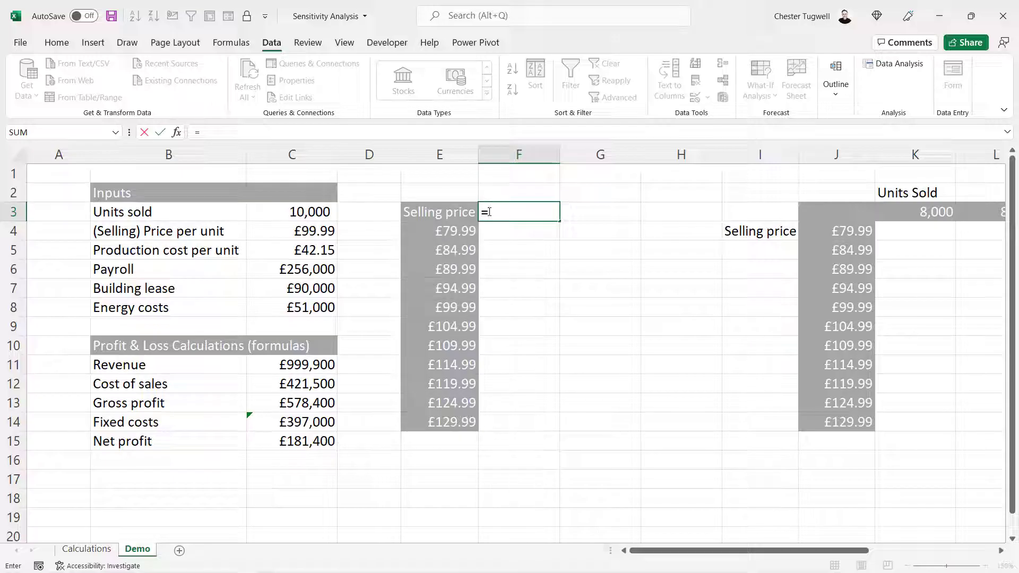
{"action": "left_click", "coordinate": [308, 441]}
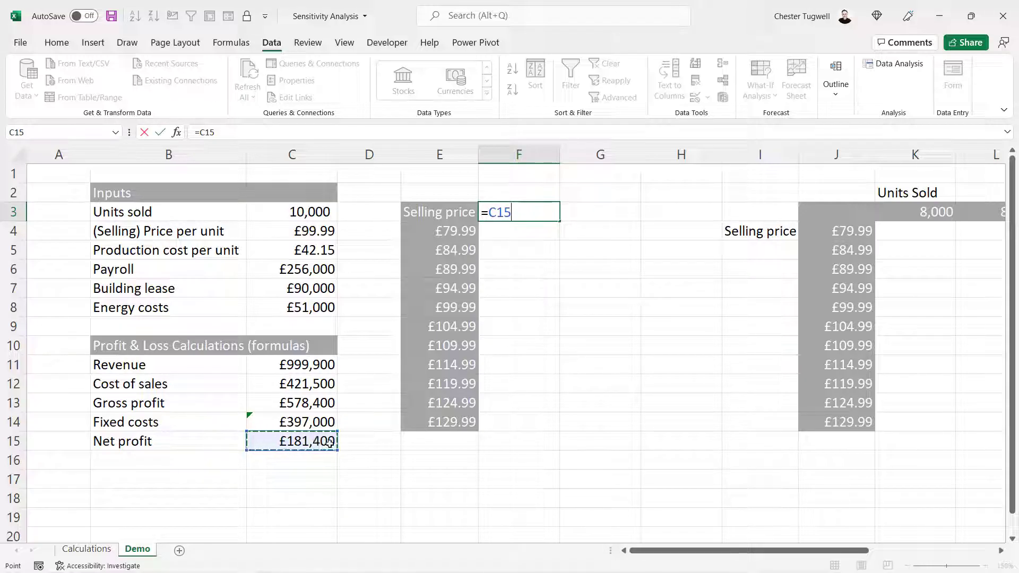
{"action": "key", "text": "Return"}
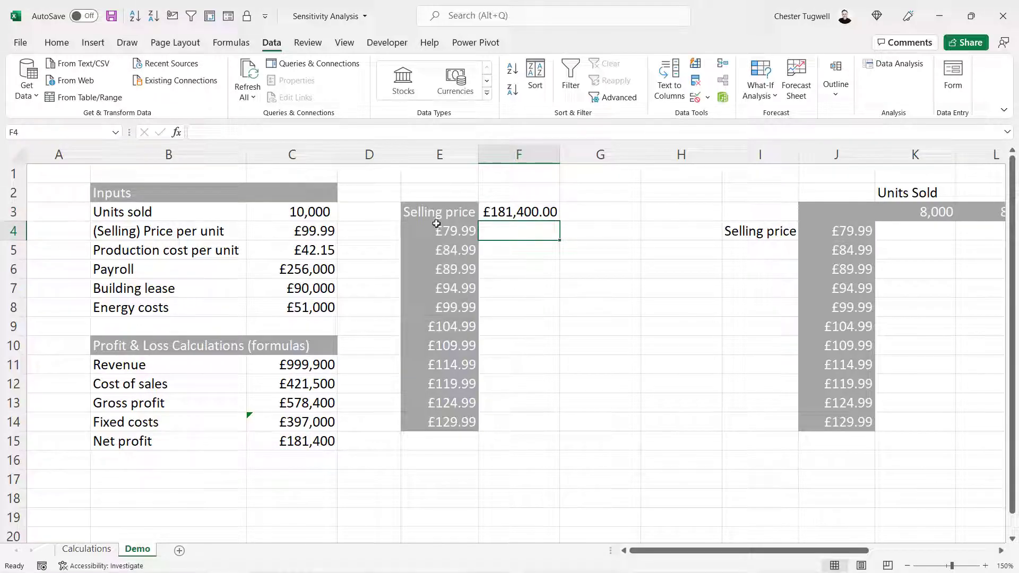
Create a one-variable What-If data table over E3:F14 using the selling price per unit, $C$4, as the column input cell
{"action": "left_click_drag", "start_coordinate": [436, 212], "coordinate": [521, 422]}
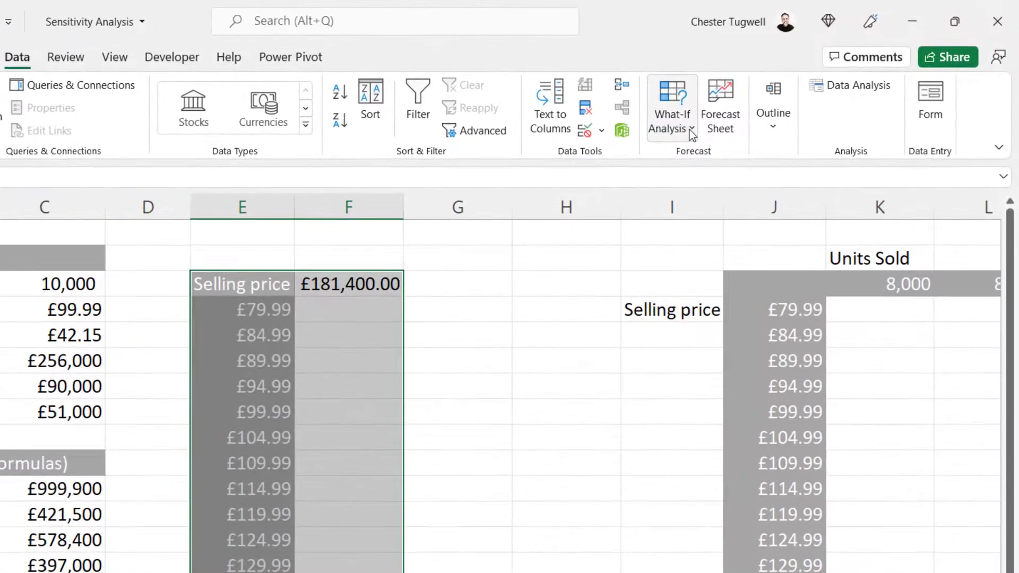
{"action": "left_click", "coordinate": [689, 129]}
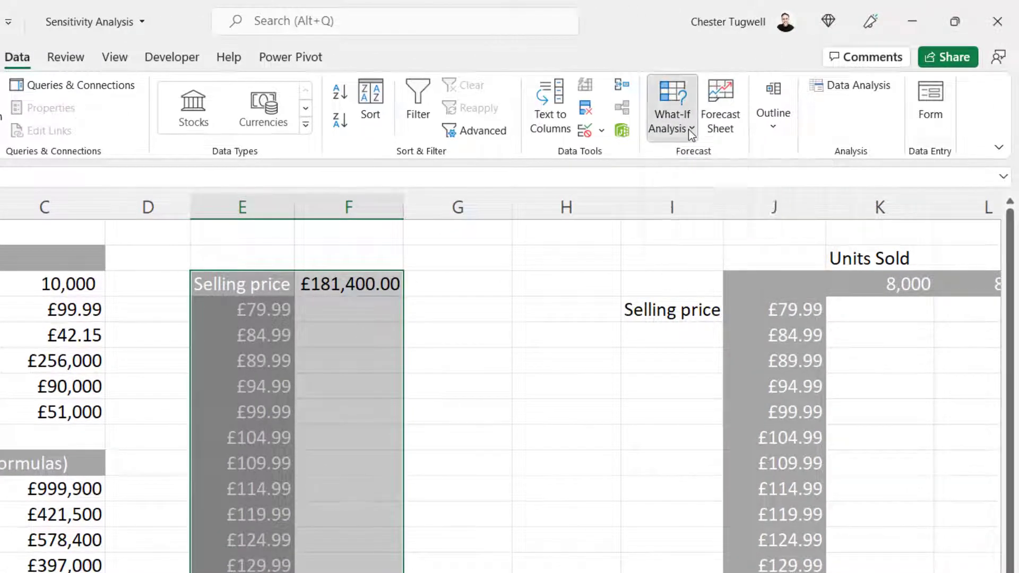
{"action": "left_click", "coordinate": [692, 207]}
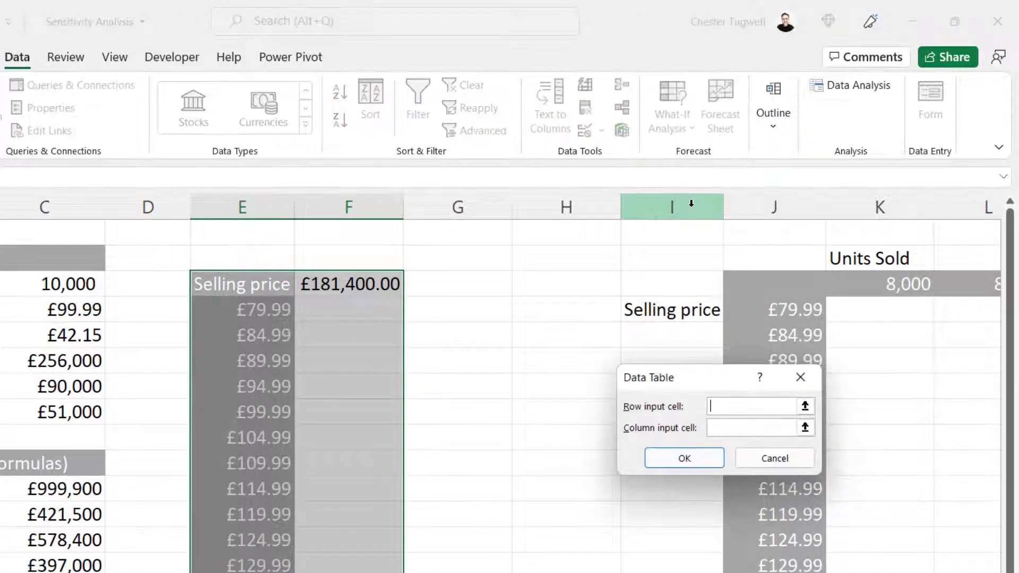
{"action": "left_click_drag", "start_coordinate": [699, 380], "coordinate": [509, 355]}
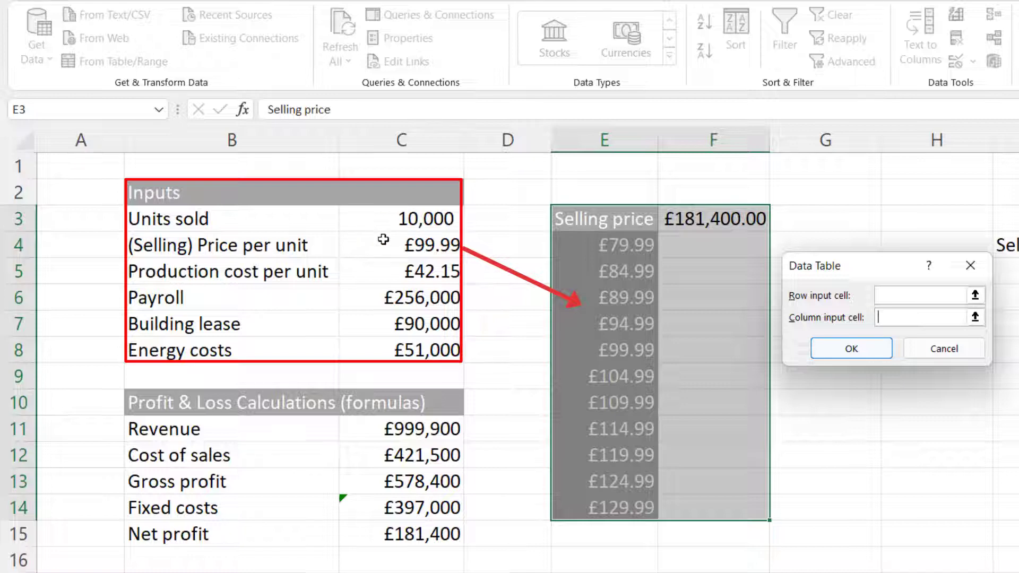
{"action": "left_click", "coordinate": [430, 245]}
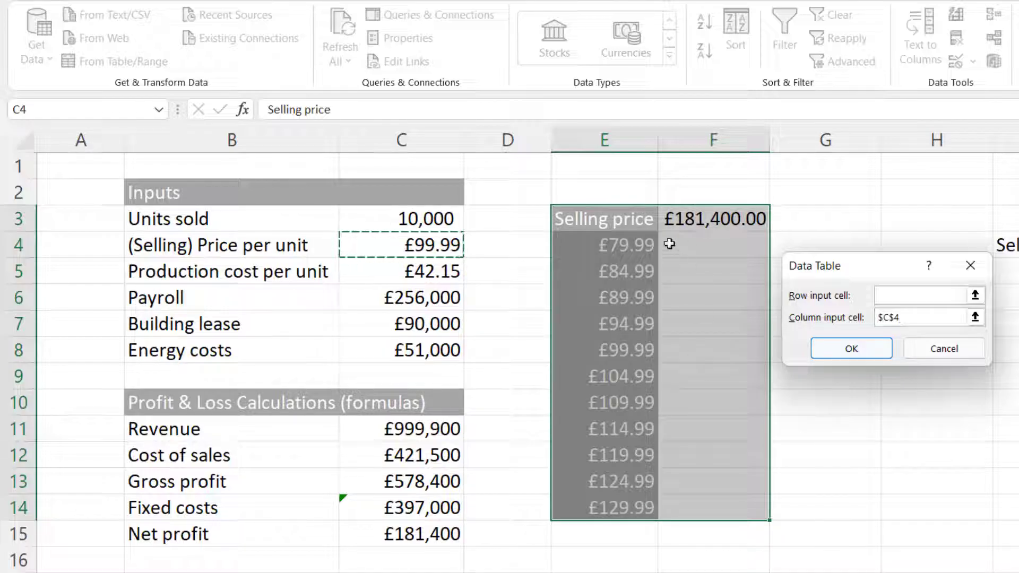
{"action": "left_click", "coordinate": [904, 318]}
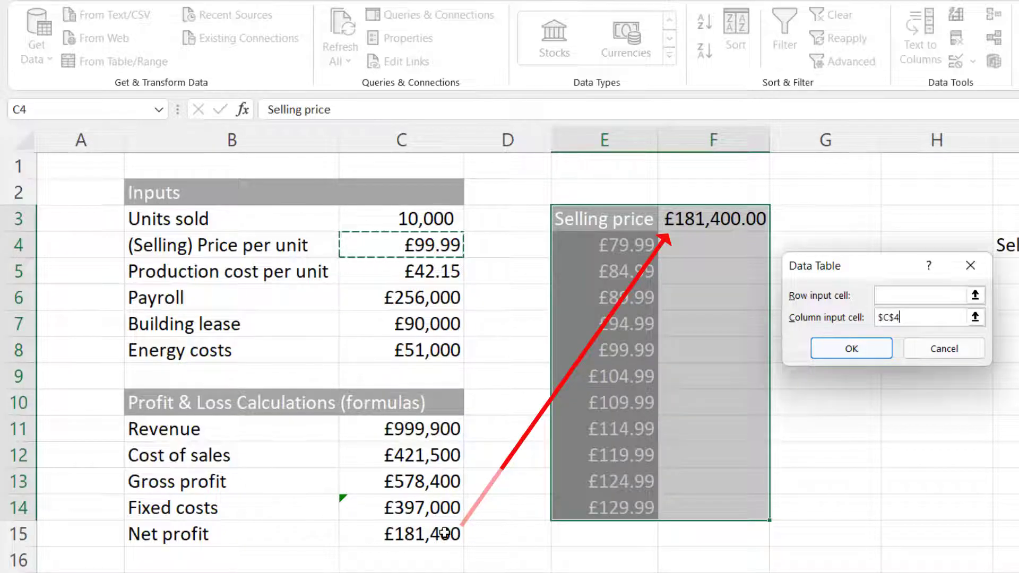
{"action": "left_click", "coordinate": [852, 350]}
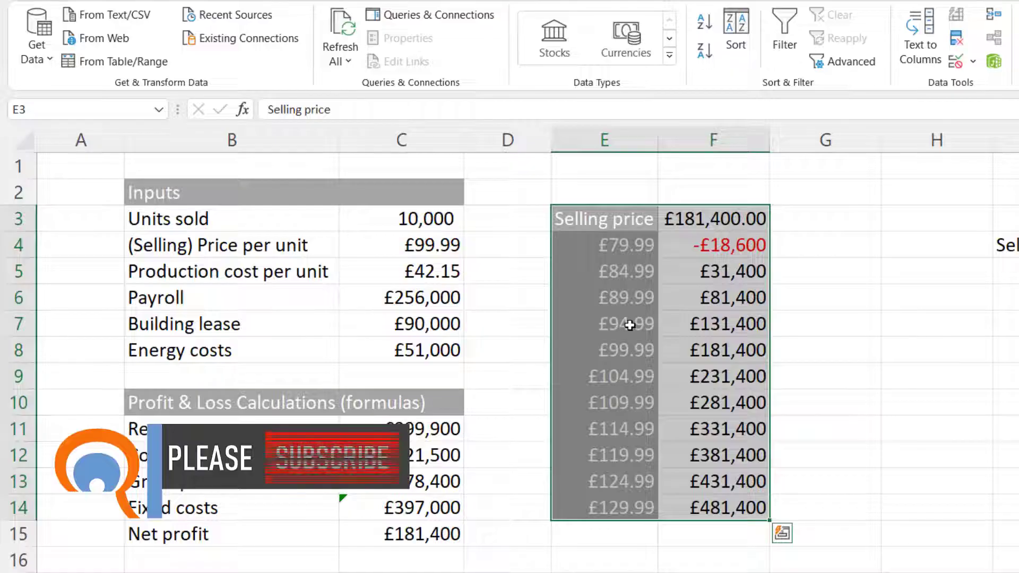
Clear the calculated data table results in F4:F14
{"action": "left_click", "coordinate": [662, 347]}
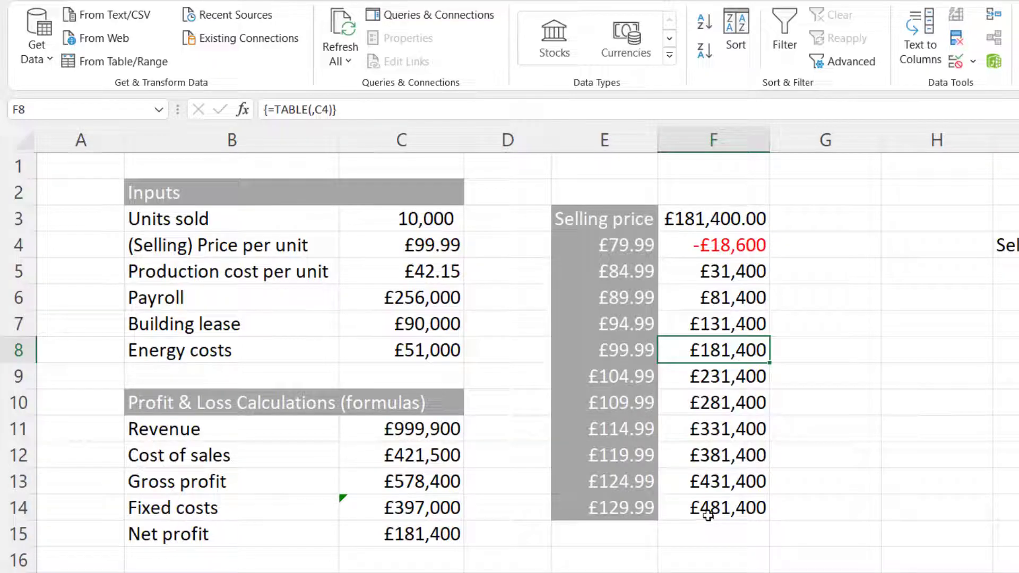
{"action": "left_click_drag", "start_coordinate": [741, 245], "coordinate": [720, 461]}
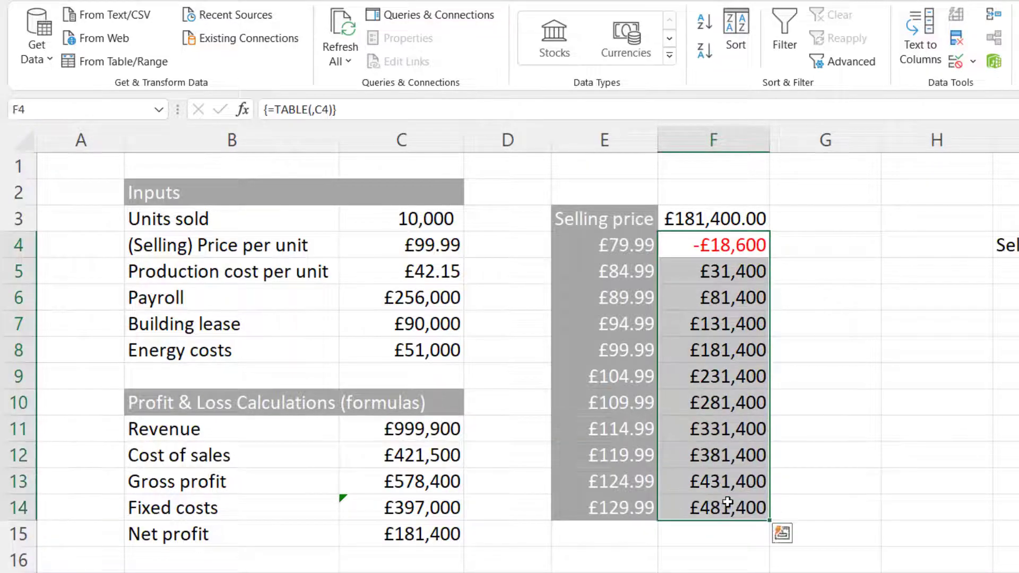
{"action": "key", "text": "Delete"}
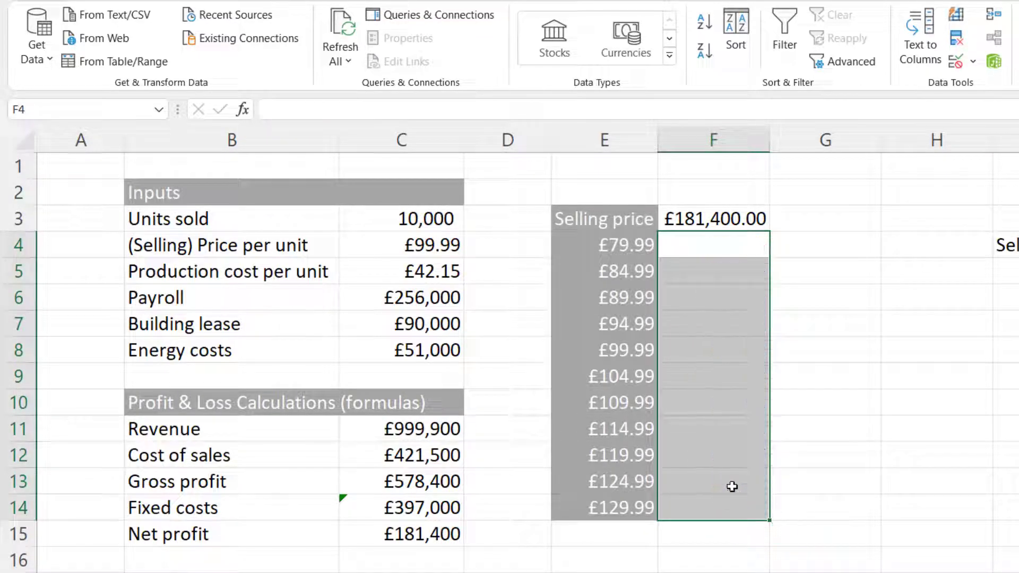
Link cell G3 to the gross profit result with the formula =C13
{"action": "left_click", "coordinate": [807, 223]}
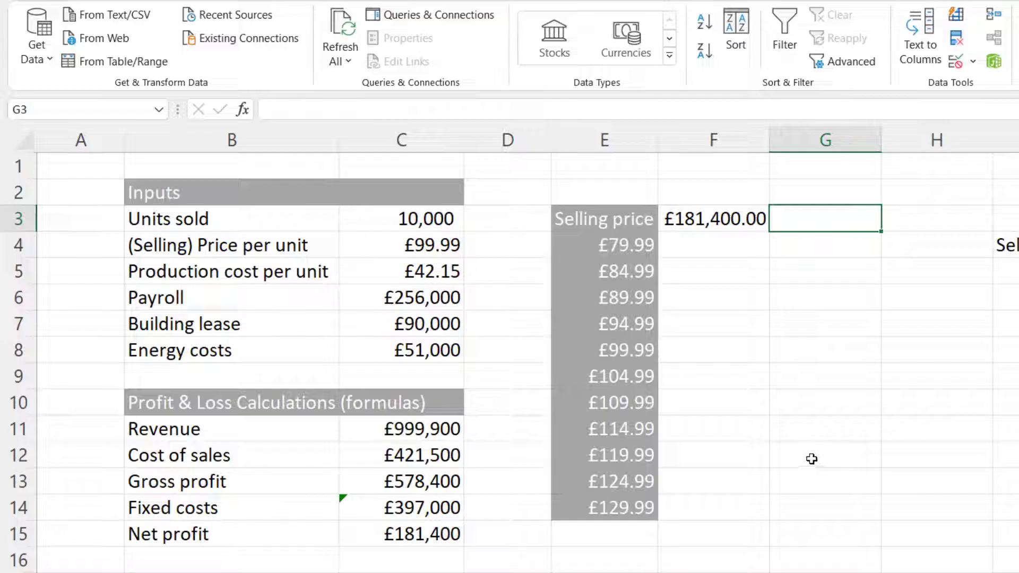
{"action": "type", "text": "="}
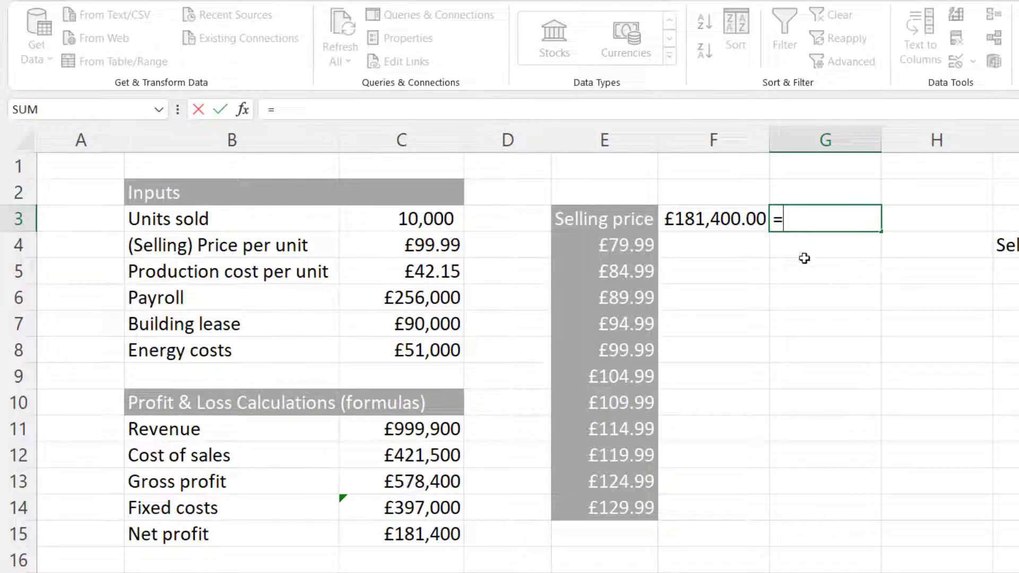
{"action": "left_click", "coordinate": [422, 481]}
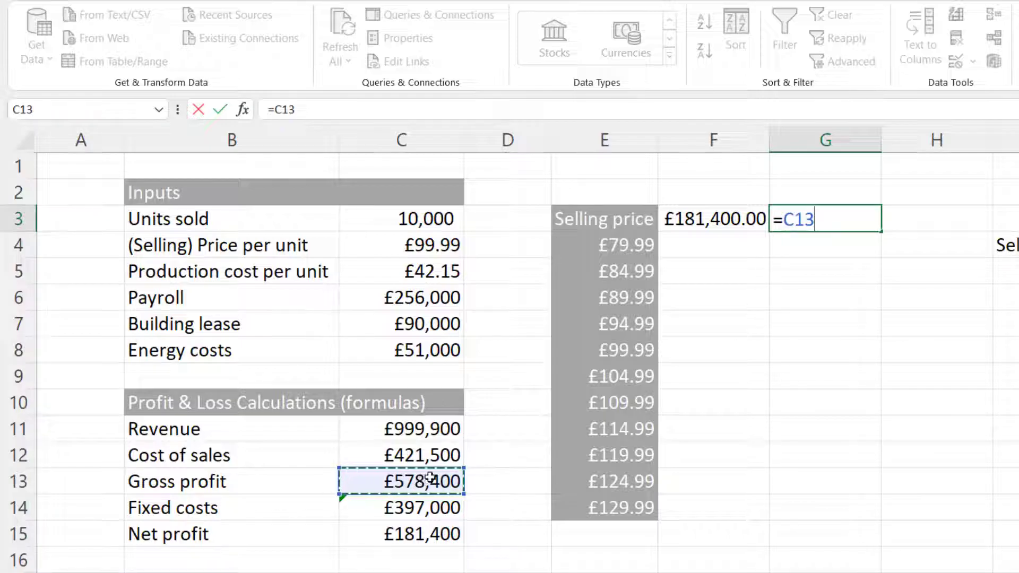
{"action": "key", "text": "Return"}
Create a What-If data table over E3:G14 using the selling price per unit, $C$4, as the column input cell
{"action": "left_click_drag", "start_coordinate": [603, 223], "coordinate": [794, 503]}
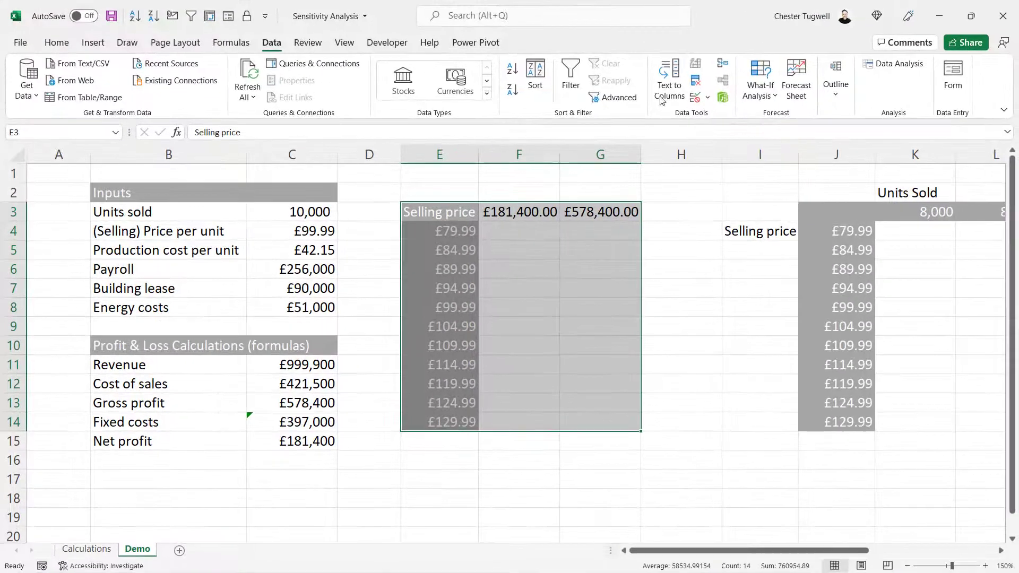
{"action": "left_click", "coordinate": [773, 90]}
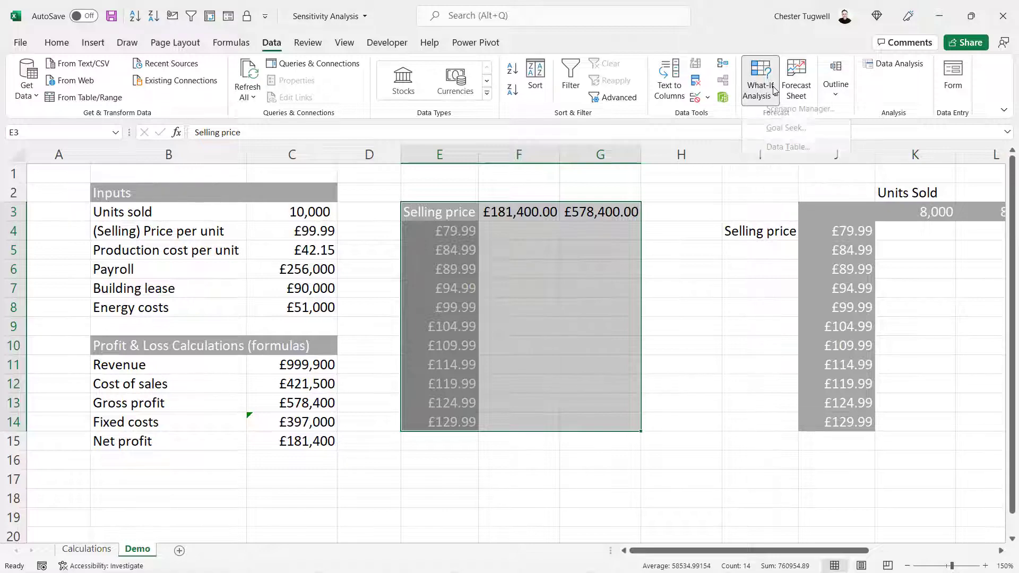
{"action": "left_click", "coordinate": [775, 160]}
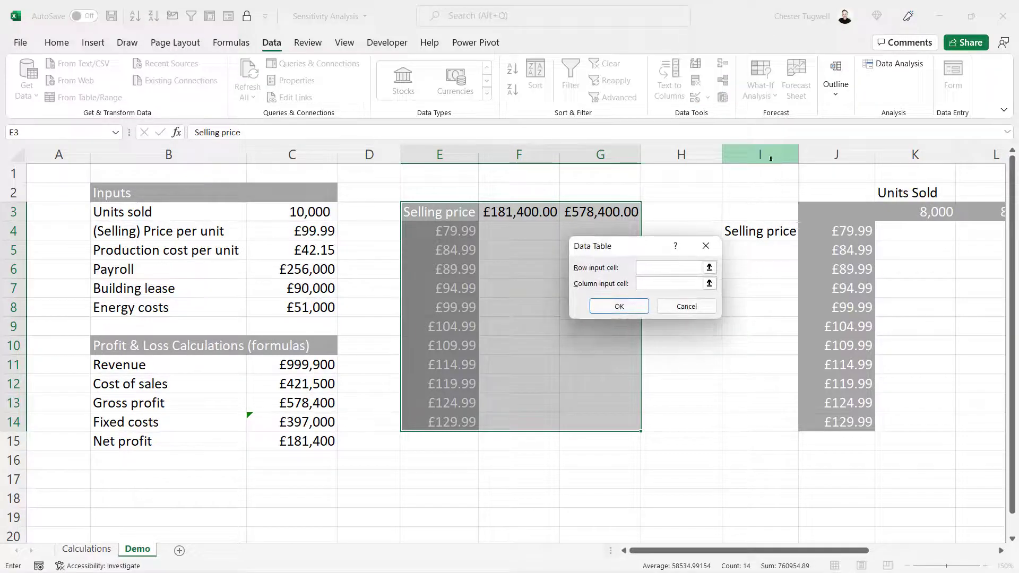
{"action": "left_click", "coordinate": [649, 283]}
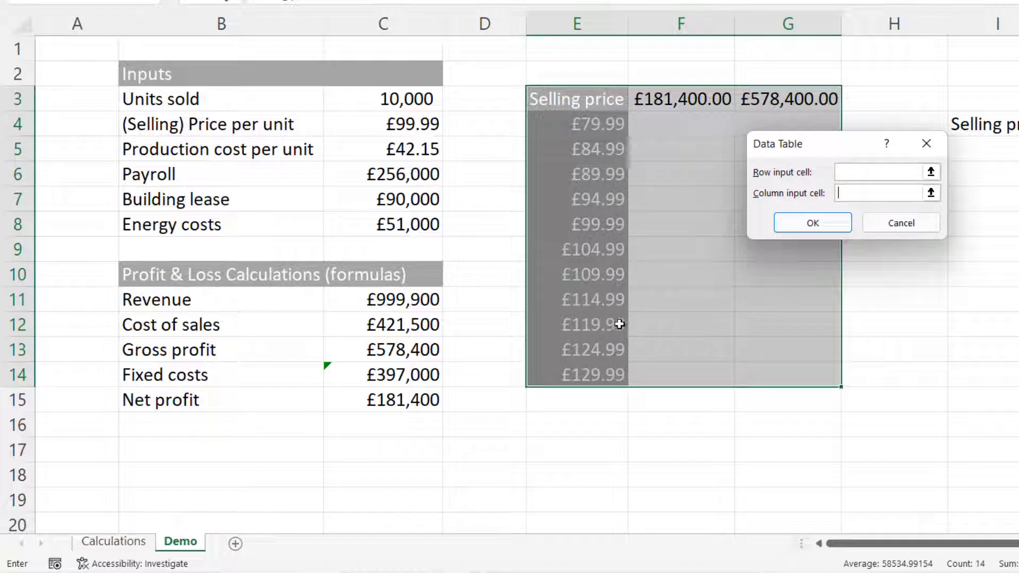
{"action": "left_click", "coordinate": [401, 124]}
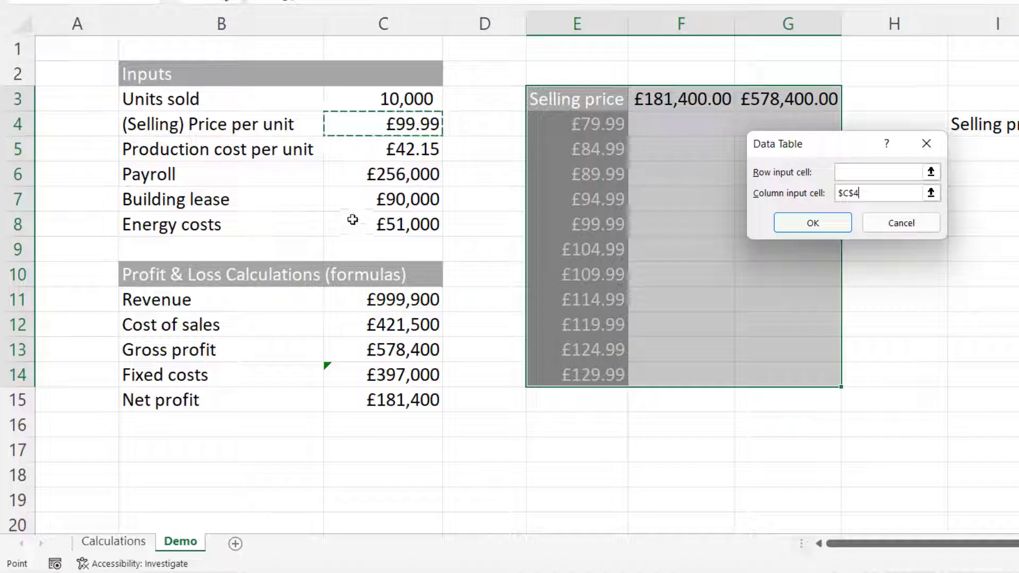
{"action": "left_click", "coordinate": [813, 223]}
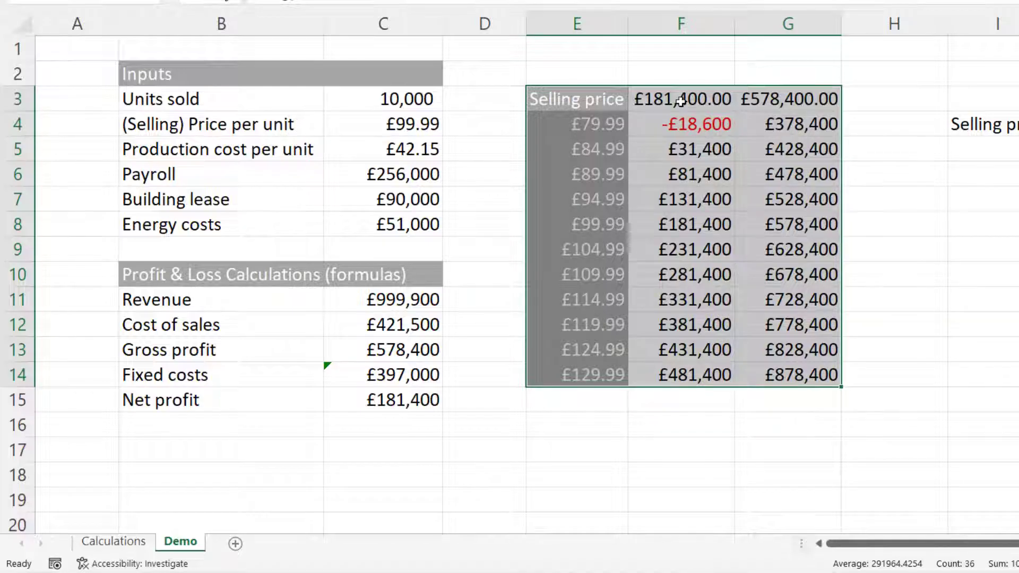
Try hiding the linked results in F3:G3 with a white font colour, and undo it
{"action": "left_click_drag", "start_coordinate": [681, 100], "coordinate": [809, 98]}
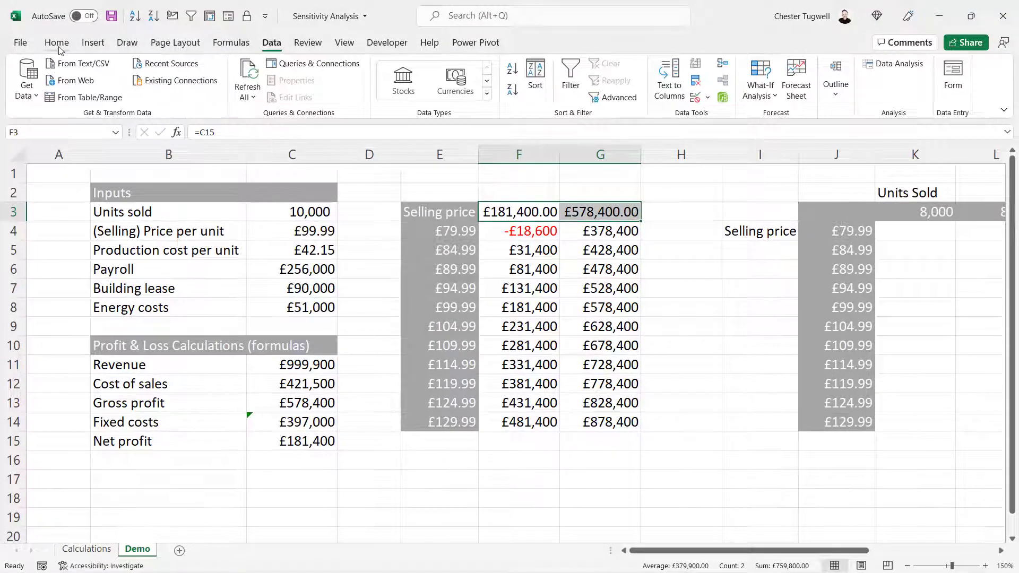
{"action": "left_click", "coordinate": [57, 44]}
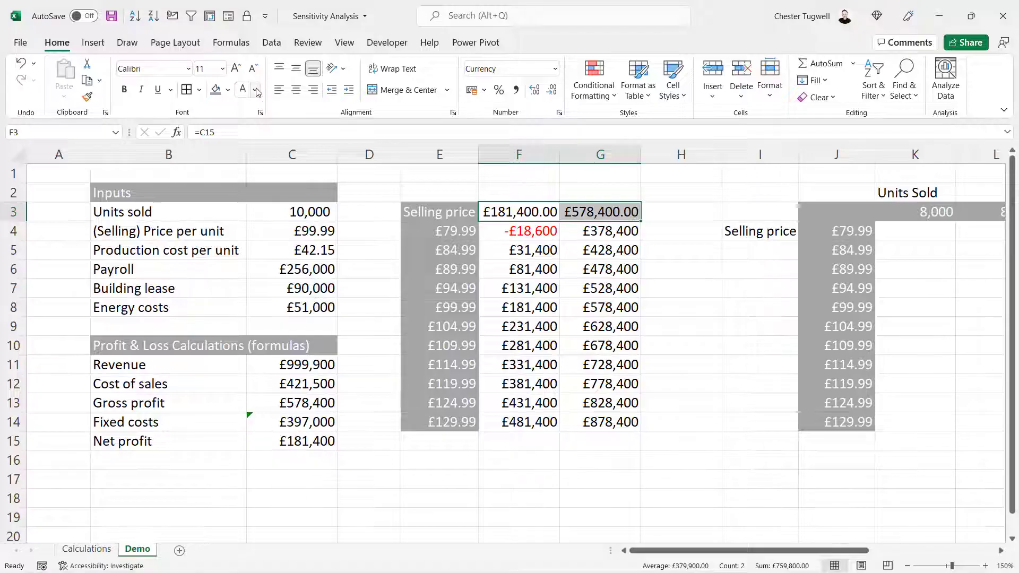
{"action": "left_click", "coordinate": [255, 89]}
{"action": "left_click", "coordinate": [245, 145]}
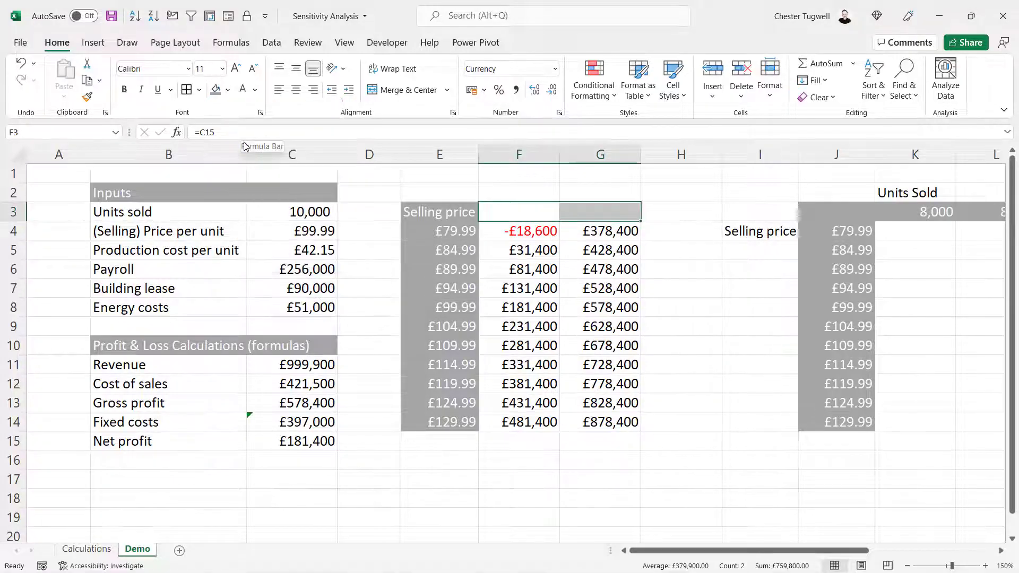
{"action": "key", "text": "ctrl+z"}
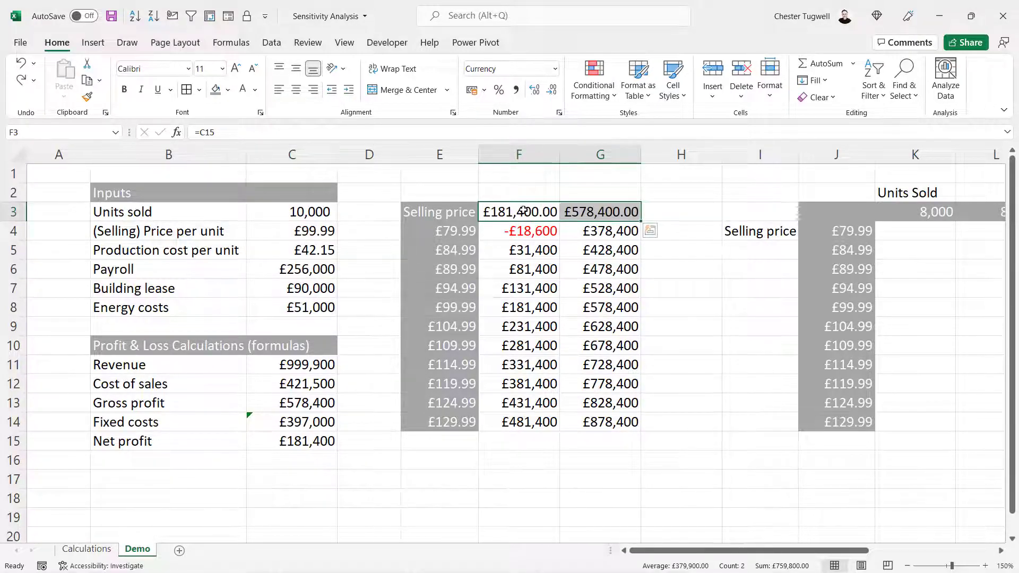
Apply the custom number format "Net Profit" to cell F3 so that it shows a heading in place of the linked value
{"action": "left_click", "coordinate": [531, 209]}
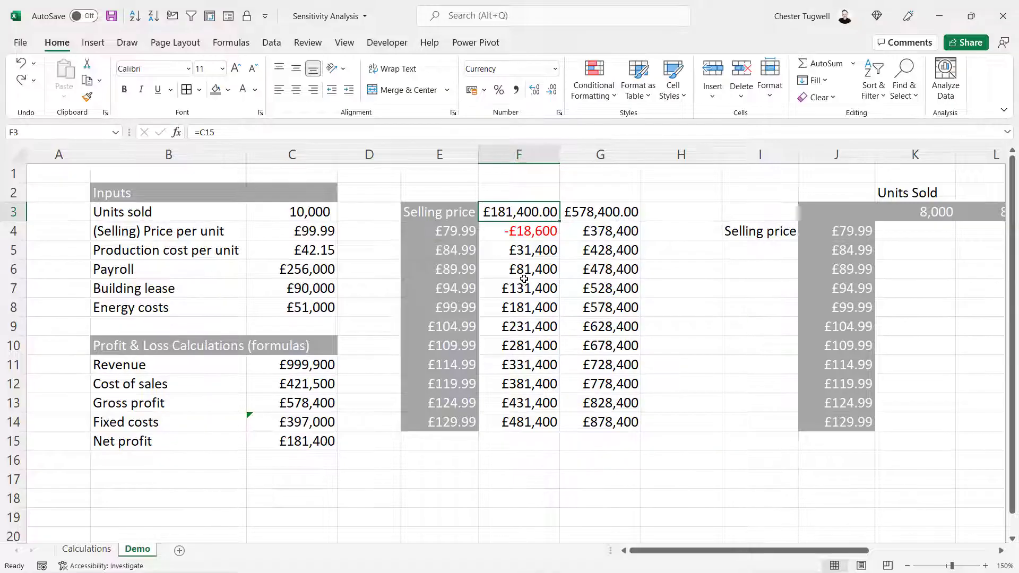
{"action": "key", "text": "ctrl+1"}
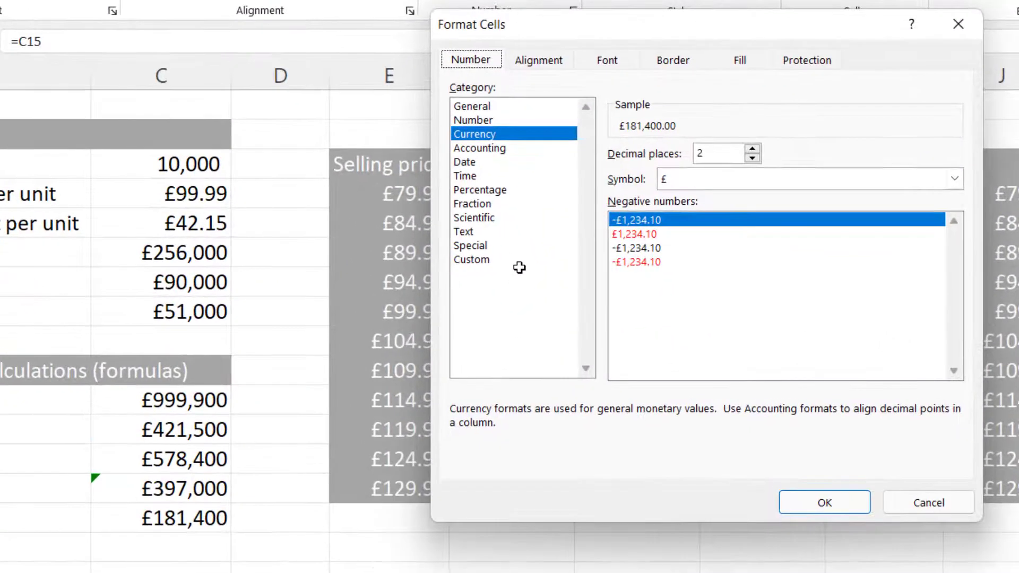
{"action": "left_click", "coordinate": [478, 263]}
{"action": "left_click_drag", "start_coordinate": [670, 169], "coordinate": [611, 170]}
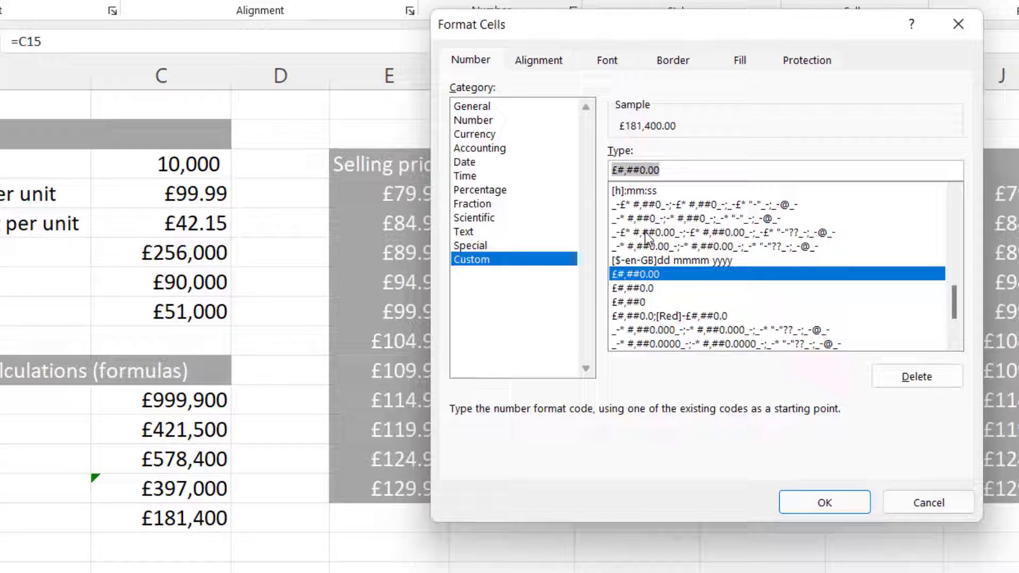
{"action": "key", "text": "BackSpace"}
{"action": "type", "text": "\""}
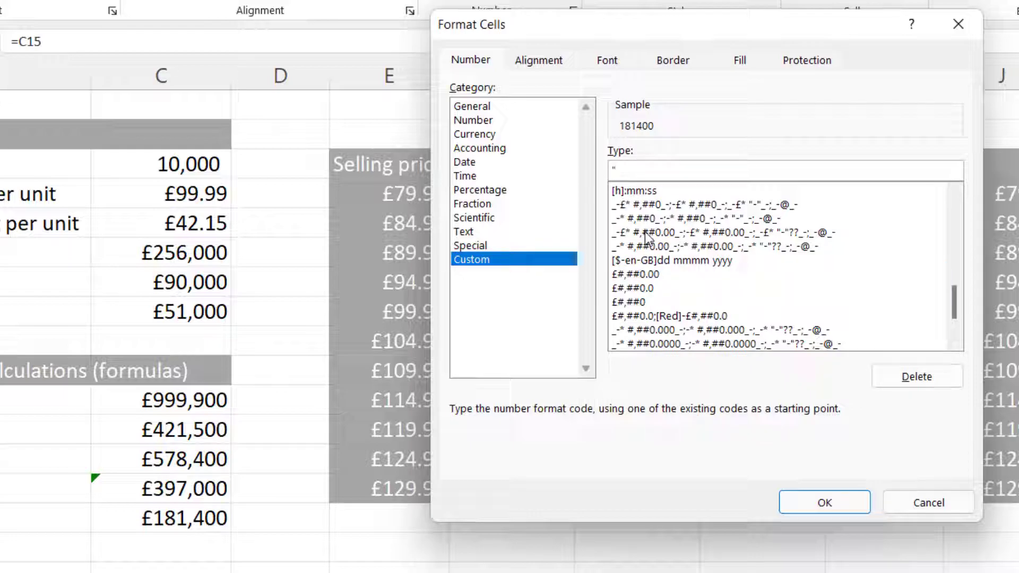
{"action": "type", "text": "Net Profit\""}
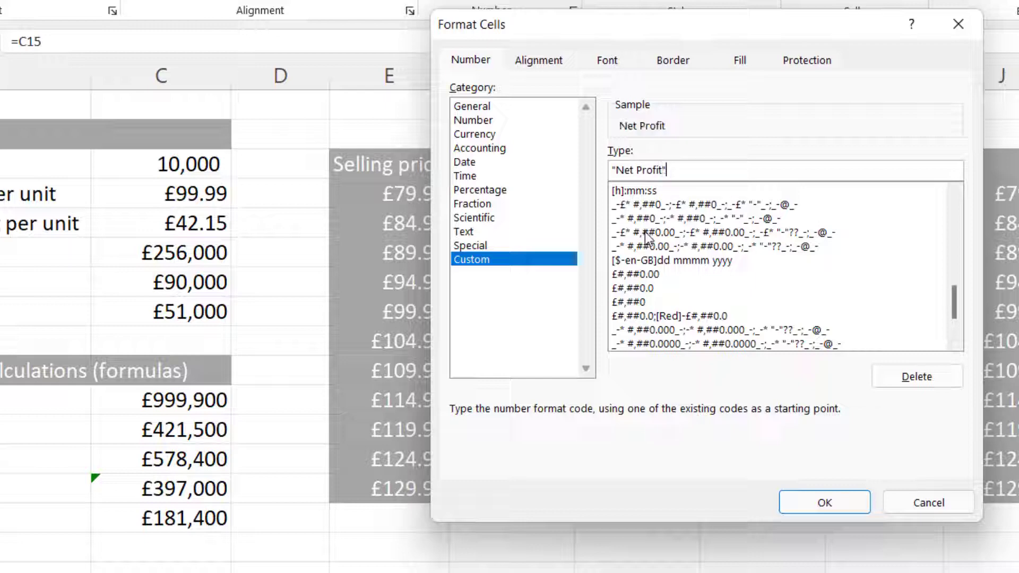
{"action": "left_click", "coordinate": [804, 508]}
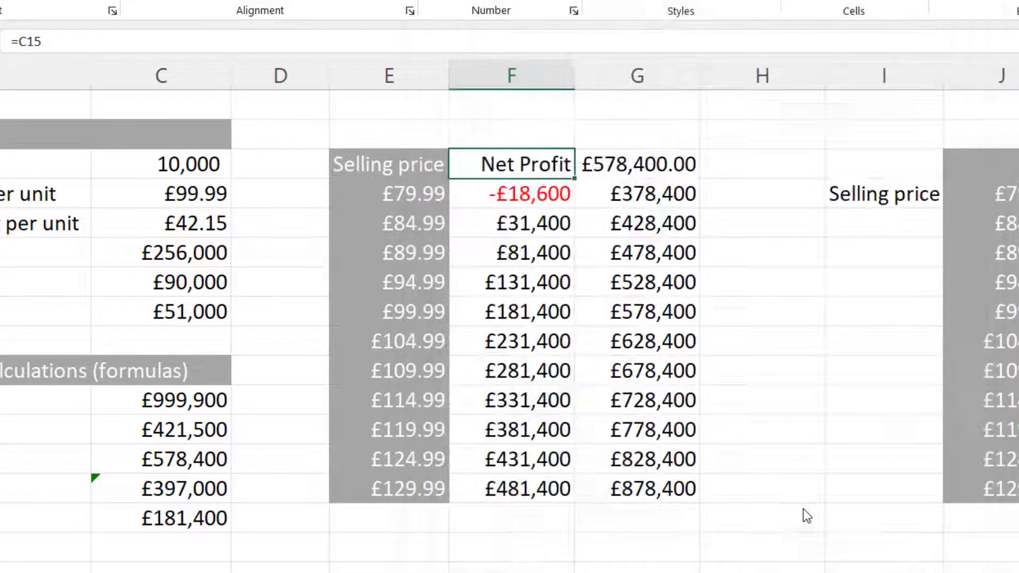
Apply the custom number format "Gross Profit" to cell G3
{"action": "left_click", "coordinate": [658, 166]}
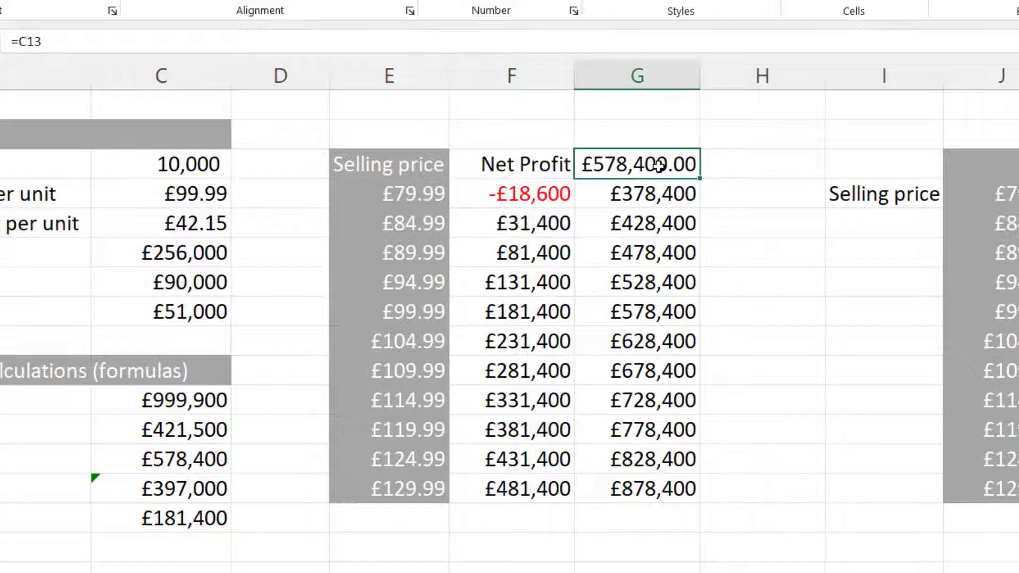
{"action": "key", "text": "ctrl+1"}
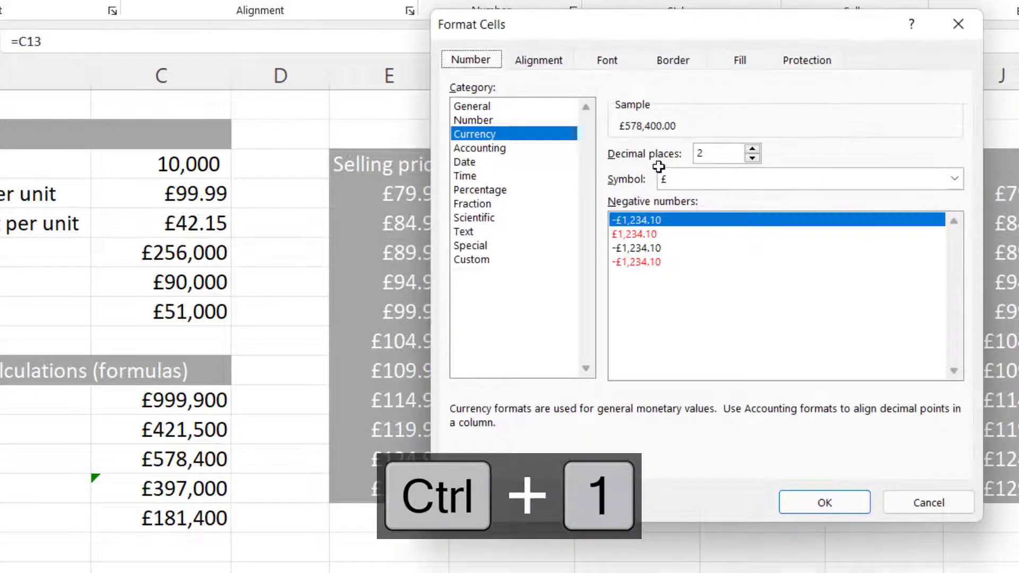
{"action": "left_click", "coordinate": [471, 259]}
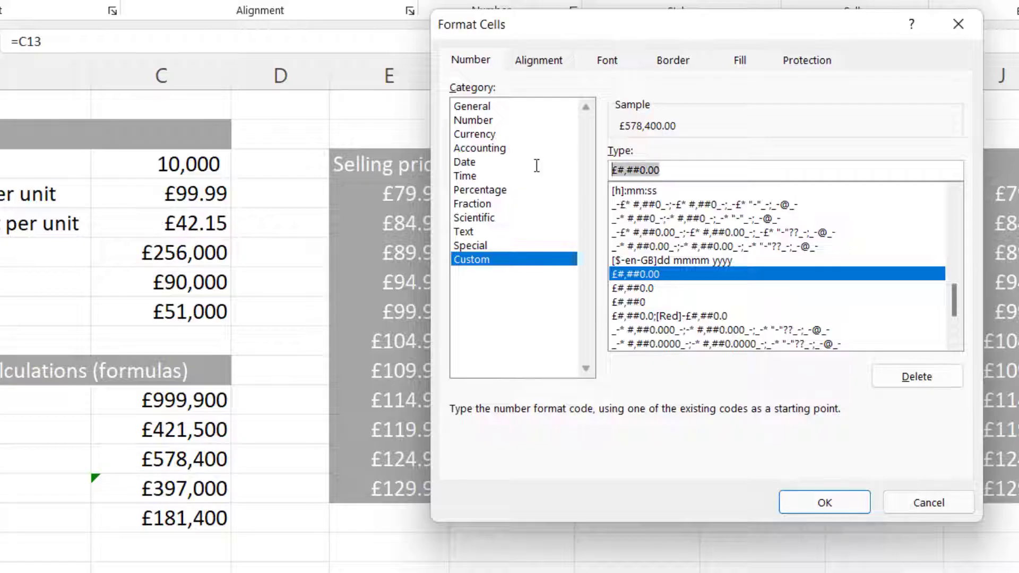
{"action": "type", "text": "\"Gross Profit\""}
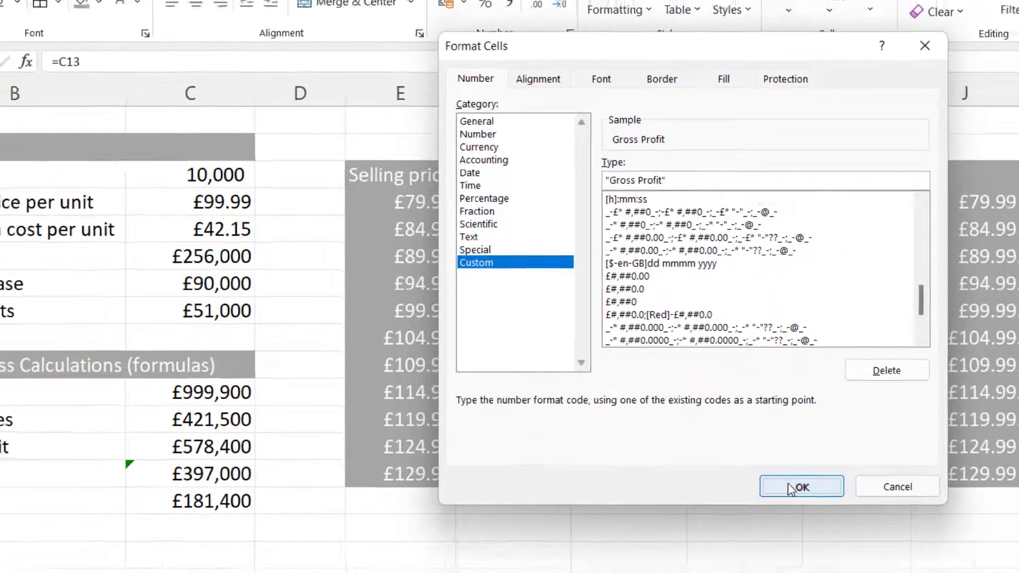
{"action": "left_click", "coordinate": [824, 503]}
{"action": "left_click", "coordinate": [603, 346]}
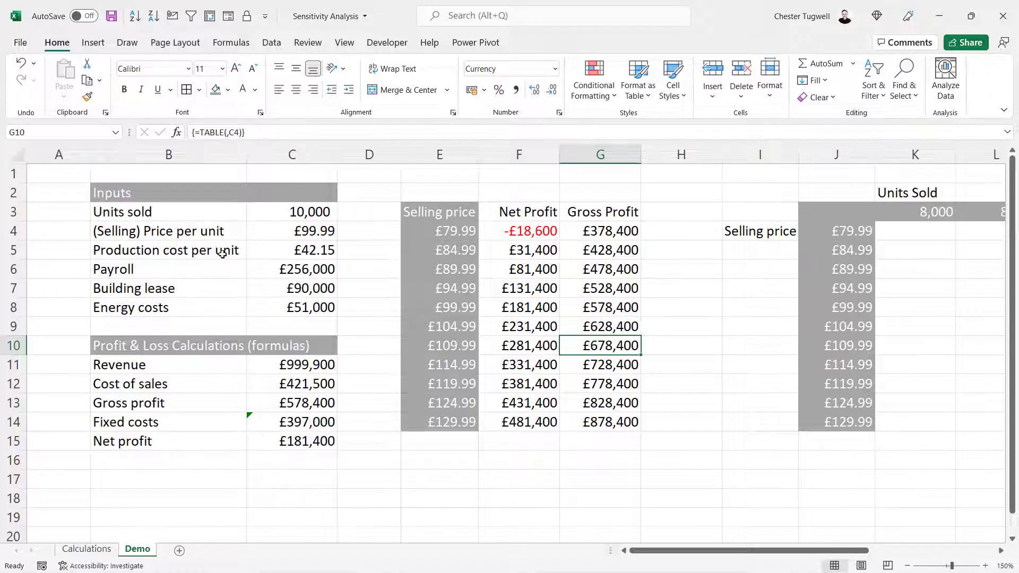
Set the production cost per unit in C5 to 52
{"action": "left_click", "coordinate": [305, 259]}
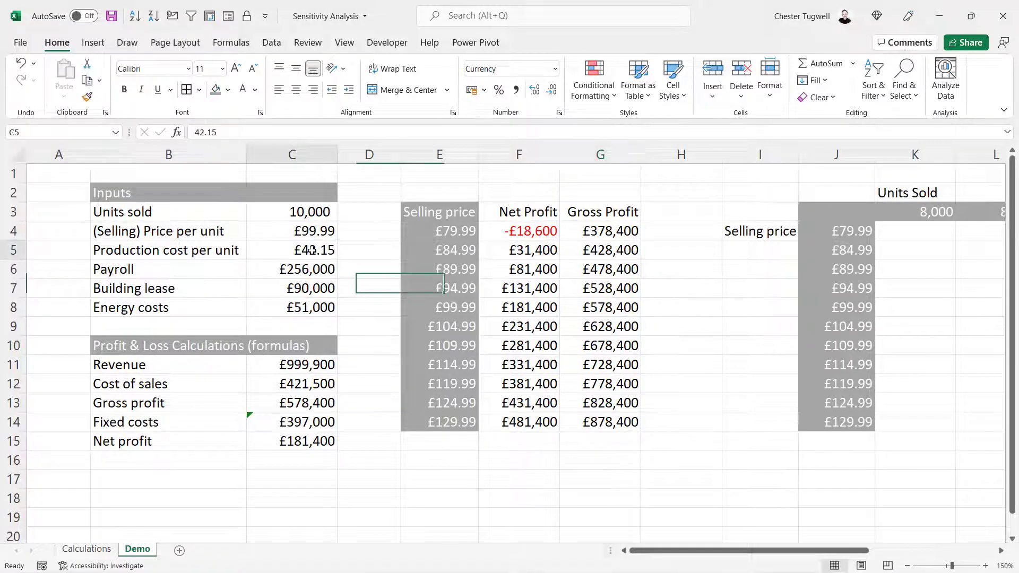
{"action": "type", "text": "52"}
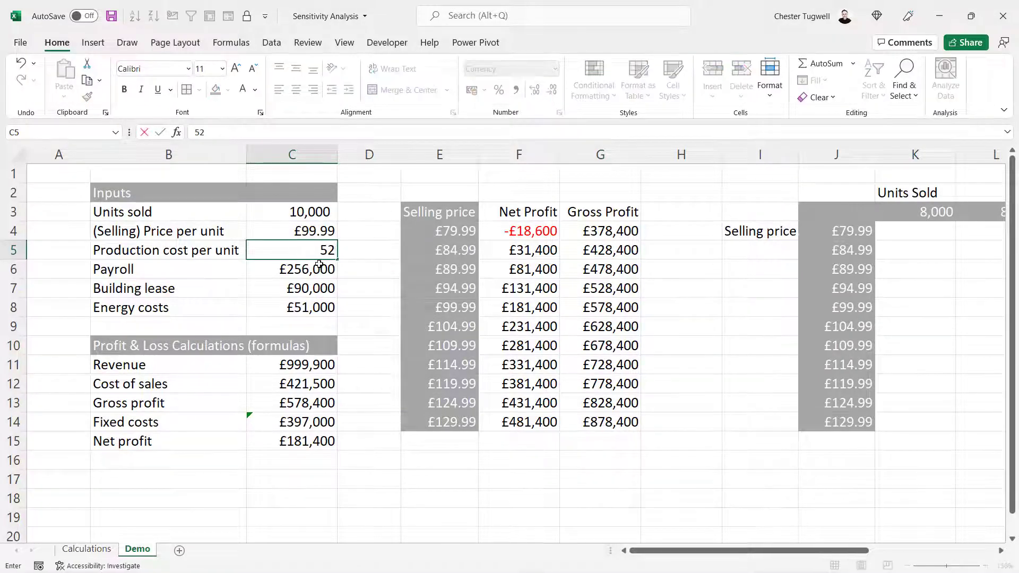
{"action": "key", "text": "Return"}
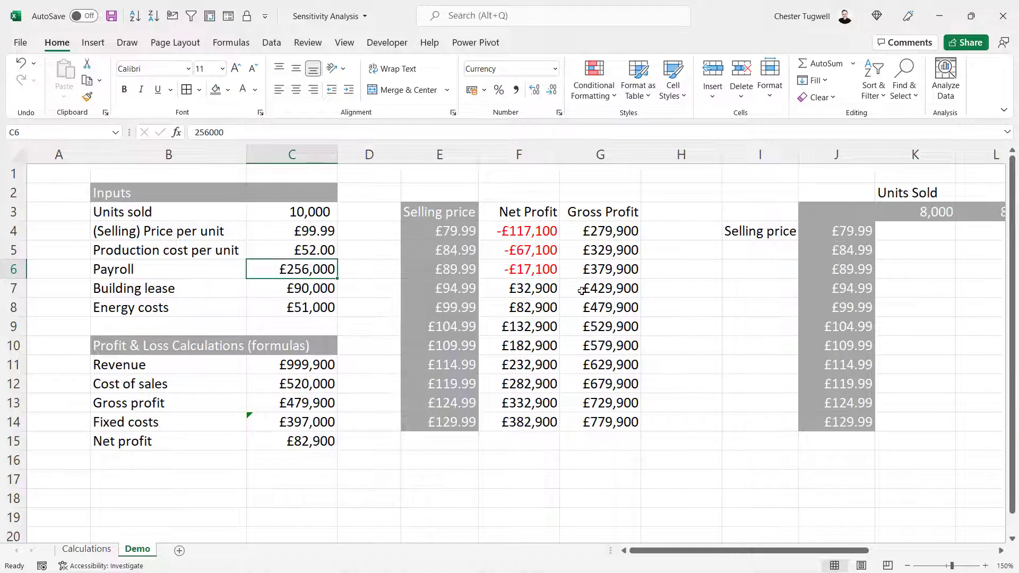
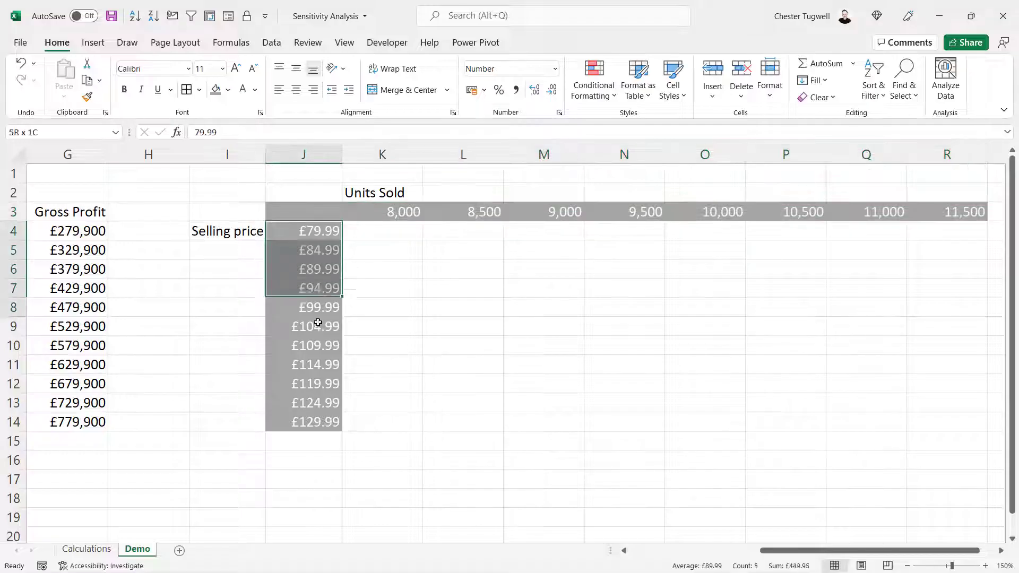
Link corner cell J3 of the selling price and units sold grid to the net profit result with the formula =C15
{"action": "left_click_drag", "start_coordinate": [408, 210], "coordinate": [950, 209]}
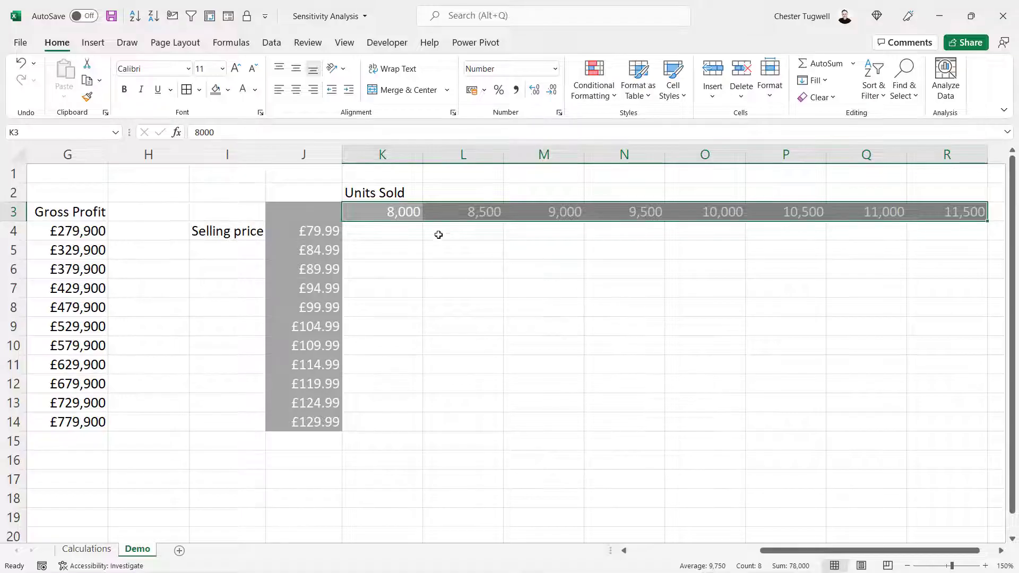
{"action": "left_click", "coordinate": [306, 209]}
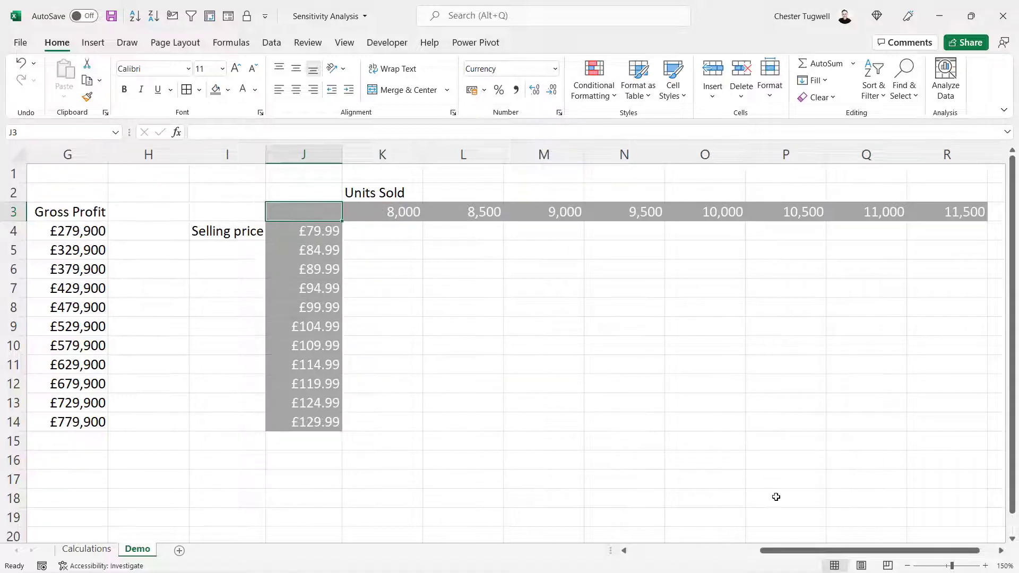
{"action": "type", "text": "="}
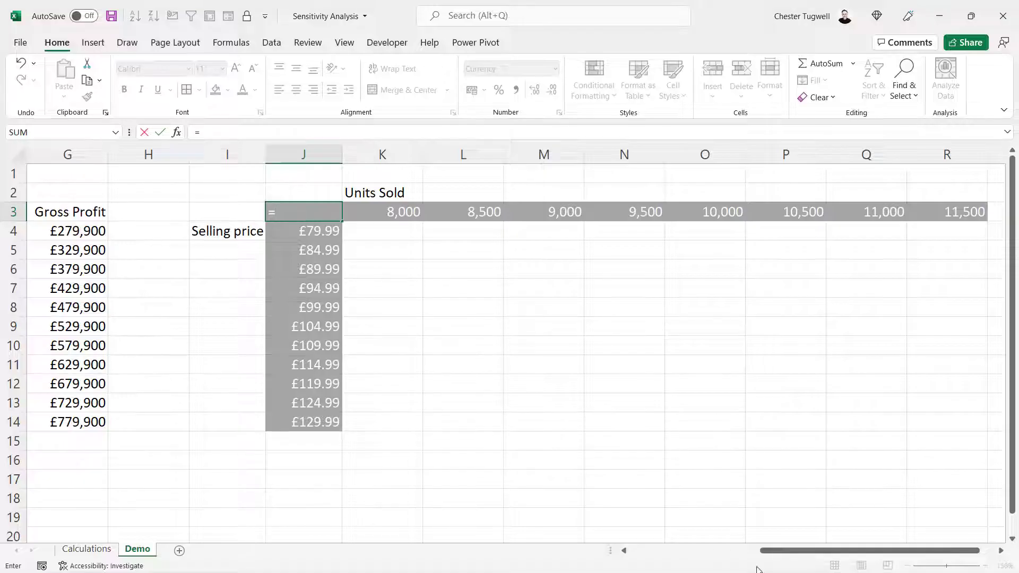
{"action": "left_click_drag", "start_coordinate": [797, 552], "coordinate": [671, 552]}
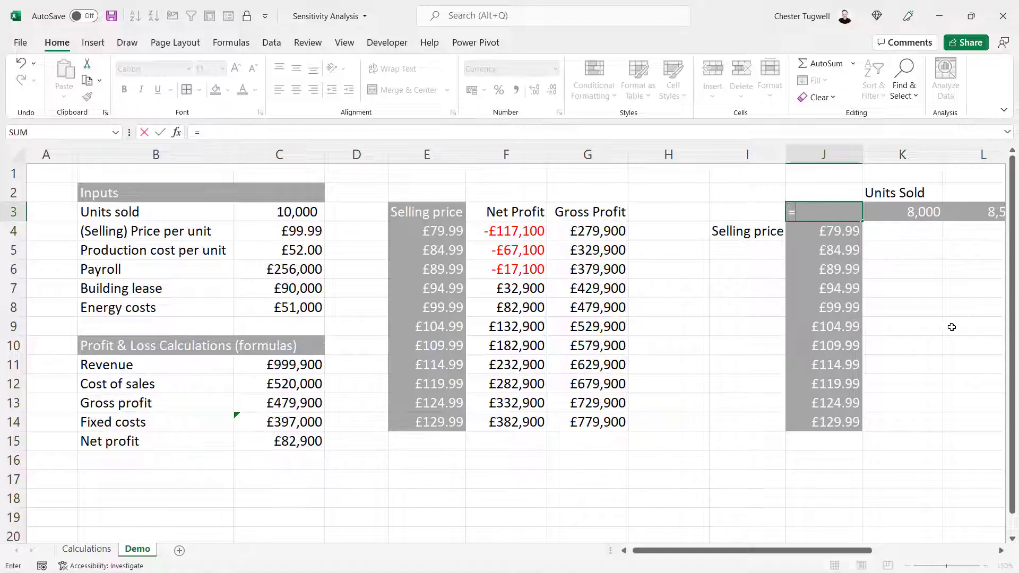
{"action": "left_click", "coordinate": [303, 444]}
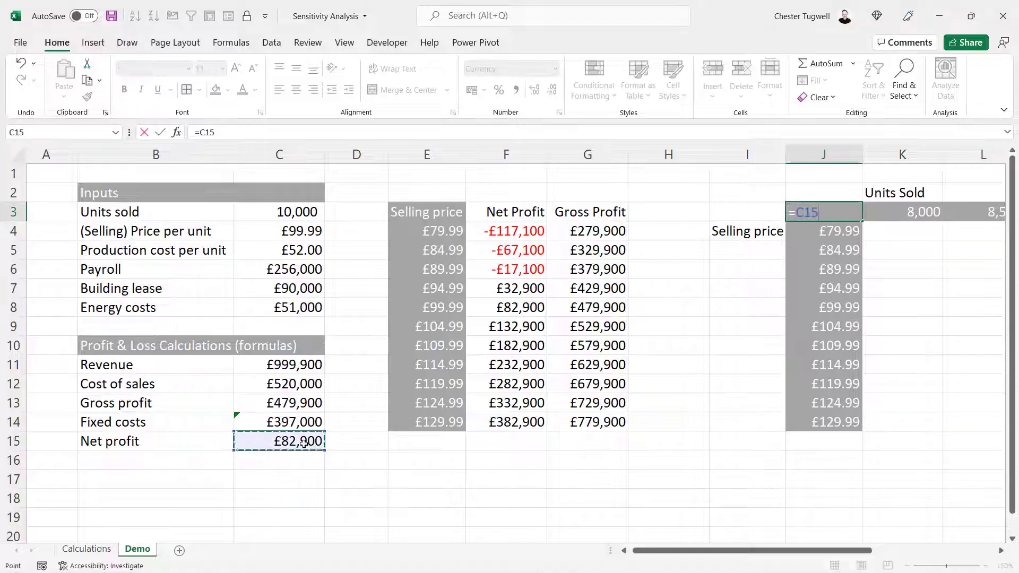
{"action": "key", "text": "Return"}
Create a two-variable What-If data table over J3:R14 with C3 as the row input cell and C4 as the column input cell
{"action": "left_click_drag", "start_coordinate": [754, 551], "coordinate": [877, 551]}
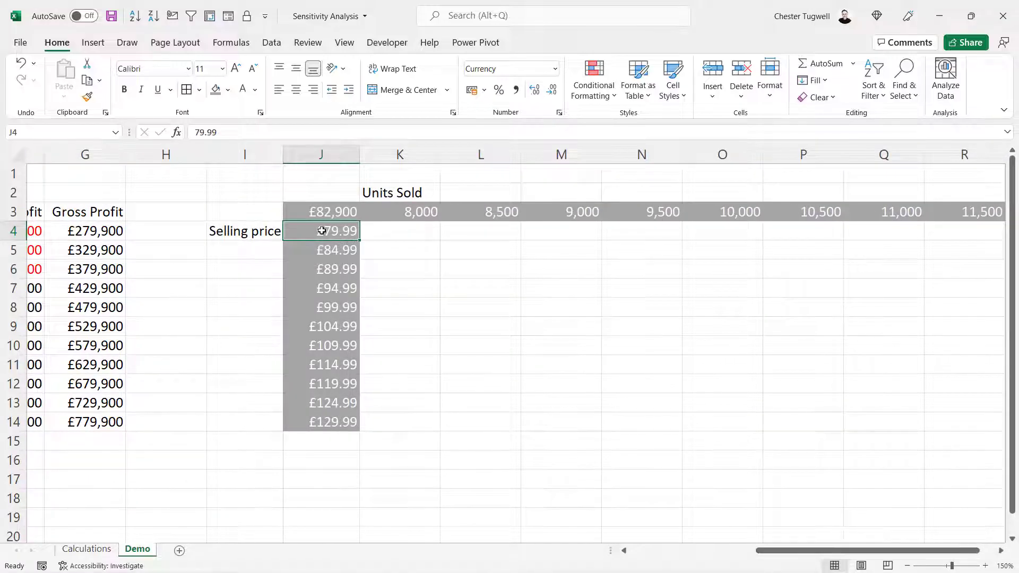
{"action": "left_click_drag", "start_coordinate": [330, 211], "coordinate": [925, 425]}
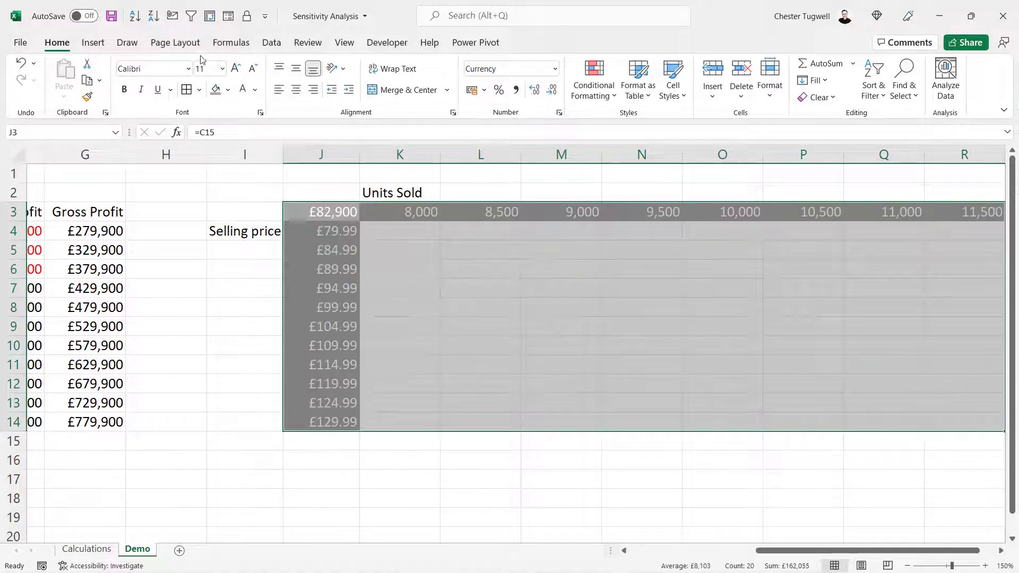
{"action": "left_click", "coordinate": [271, 45]}
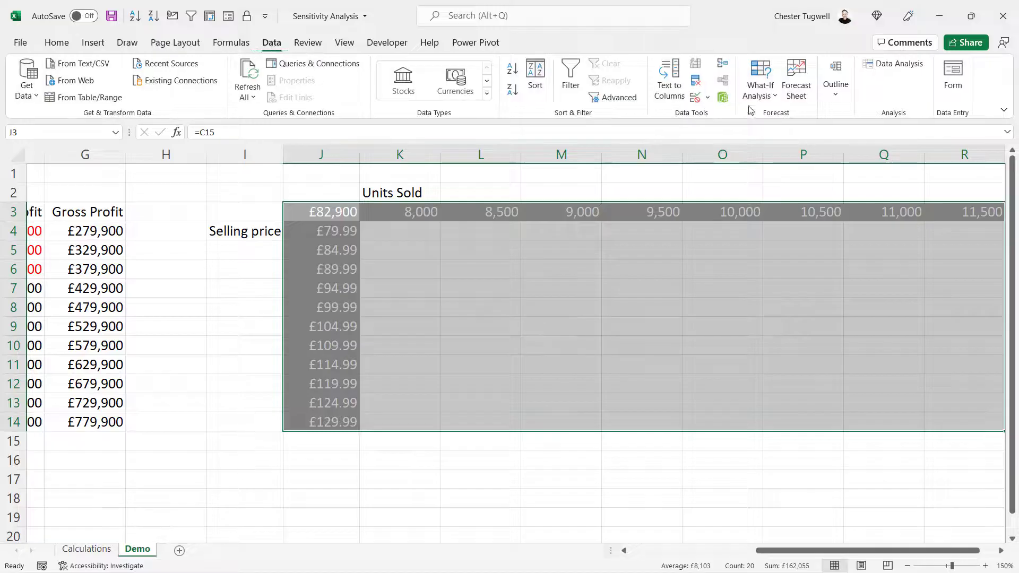
{"action": "left_click", "coordinate": [761, 95]}
{"action": "left_click", "coordinate": [794, 153]}
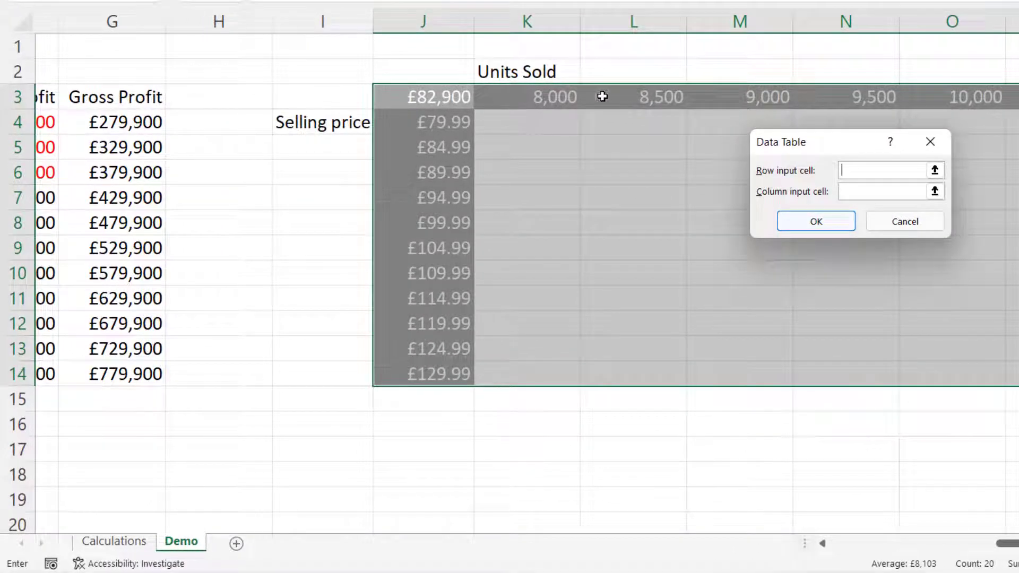
{"action": "scroll", "coordinate": [854, 523], "scroll_direction": "left", "scroll_amount": 6}
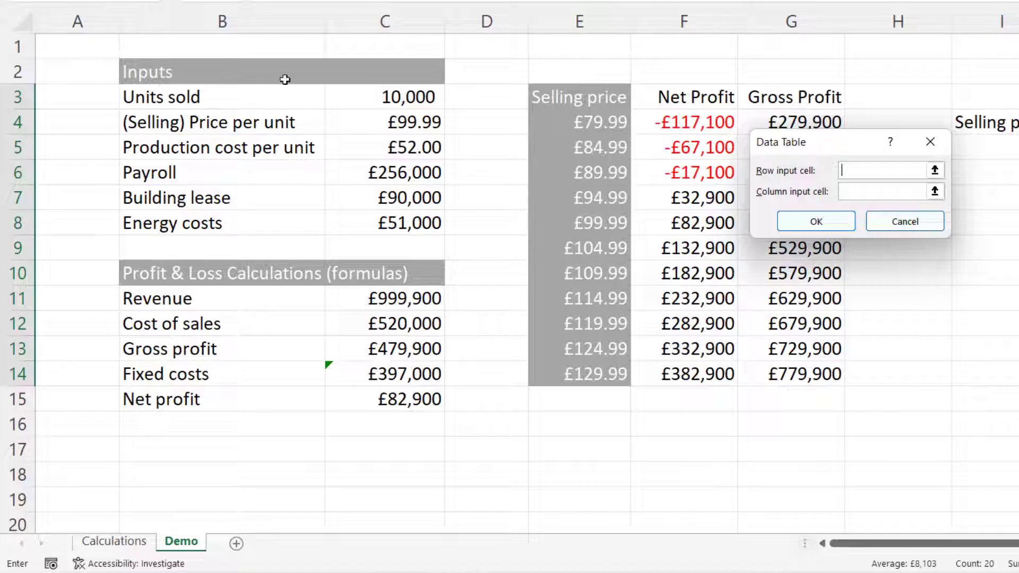
{"action": "left_click", "coordinate": [399, 92]}
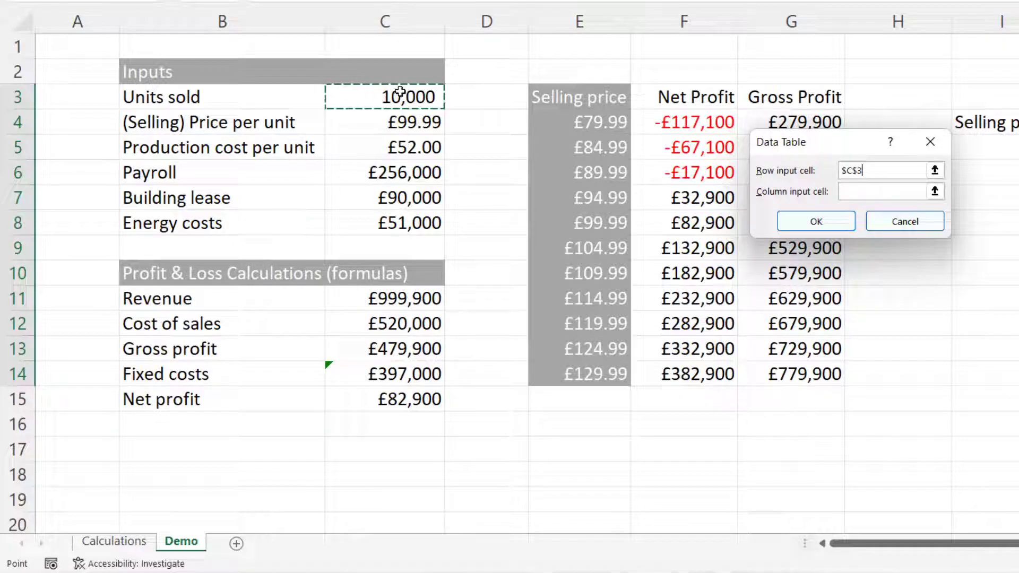
{"action": "left_click", "coordinate": [859, 192]}
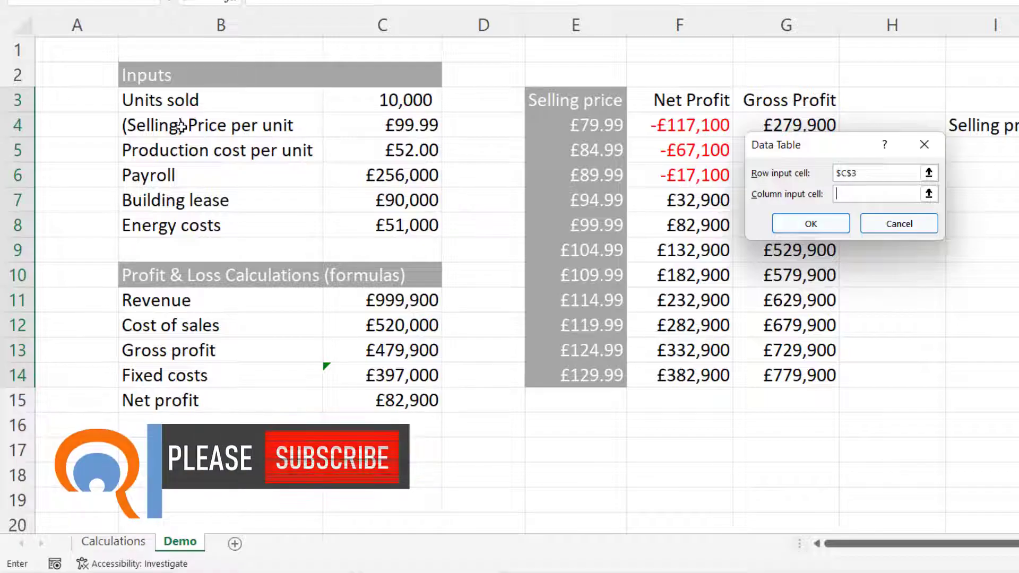
{"action": "left_click", "coordinate": [421, 124]}
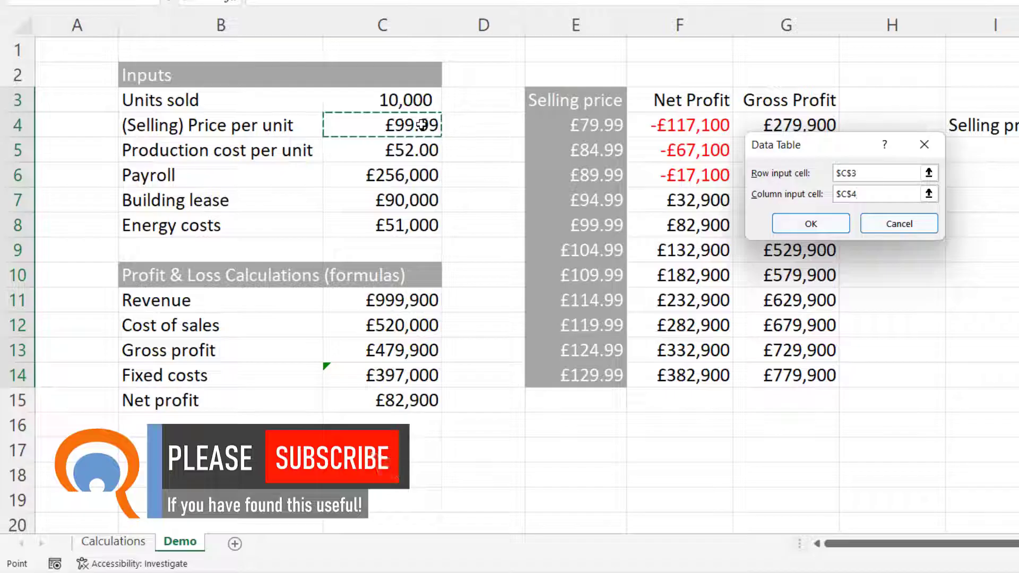
{"action": "left_click", "coordinate": [810, 224]}
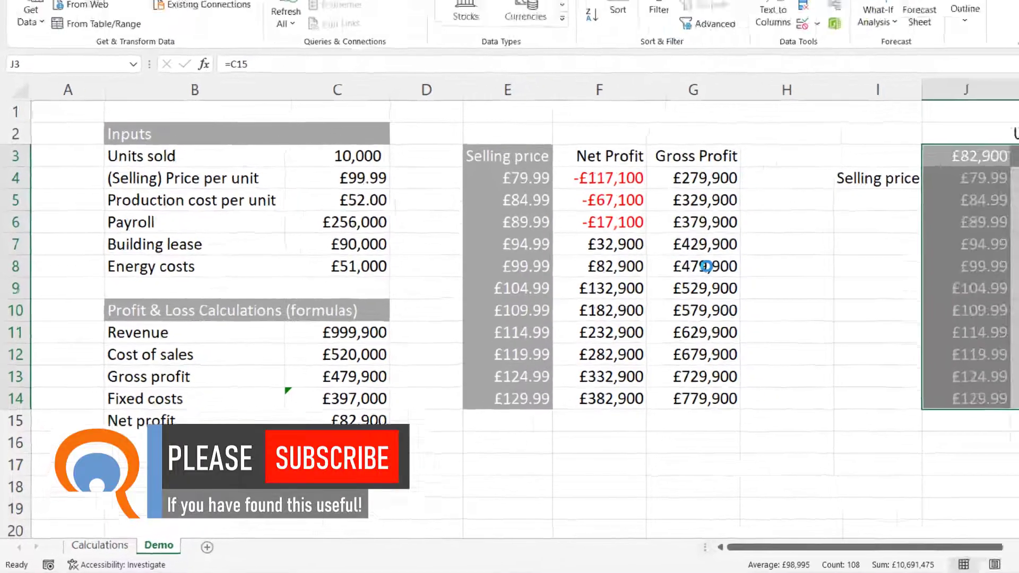
Format the net profit results in K4:R14 with the standard Currency format and no decimal places
{"action": "left_click_drag", "start_coordinate": [854, 549], "coordinate": [883, 555]}
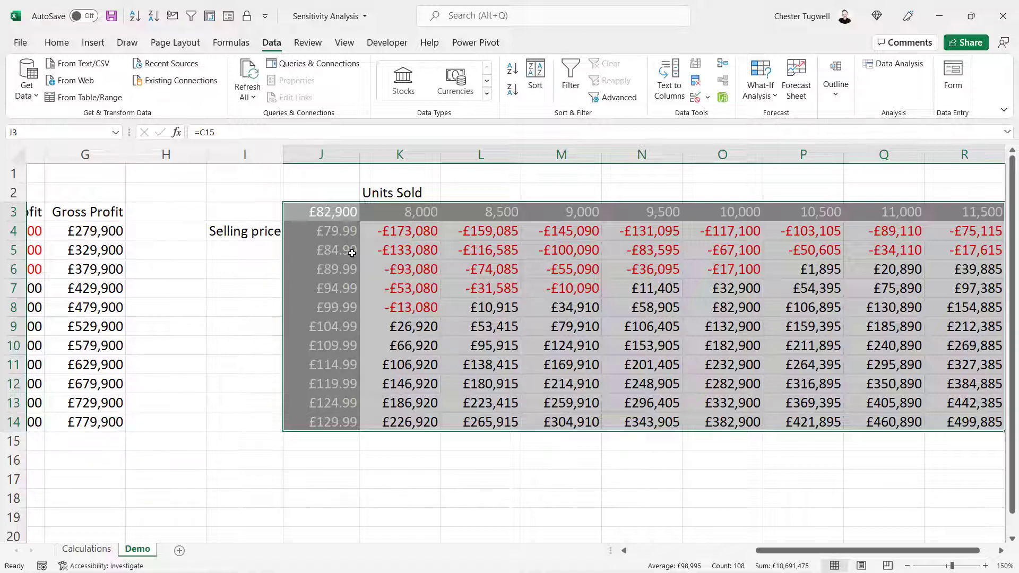
{"action": "left_click_drag", "start_coordinate": [858, 552], "coordinate": [869, 552]}
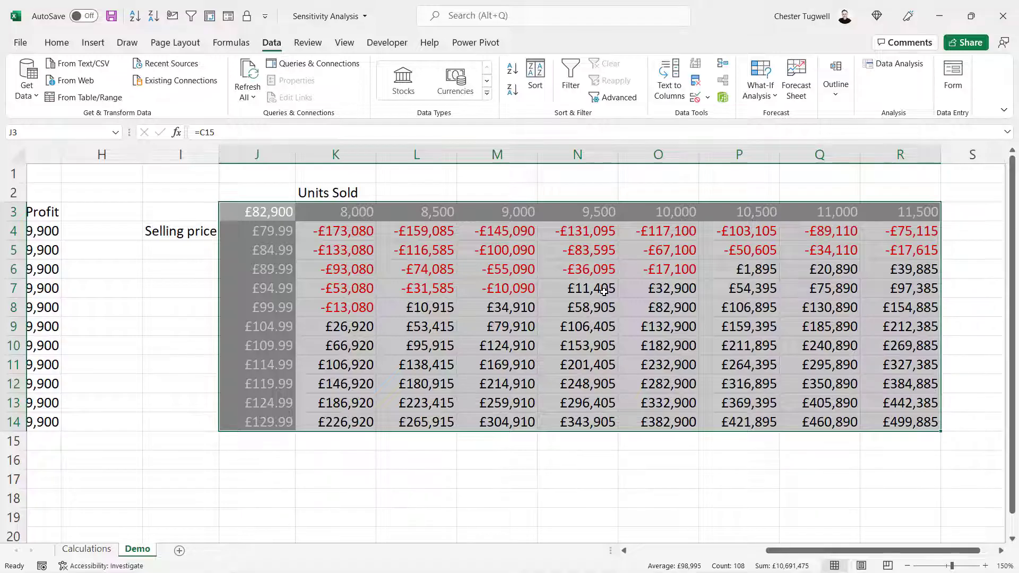
{"action": "left_click_drag", "start_coordinate": [318, 231], "coordinate": [881, 425]}
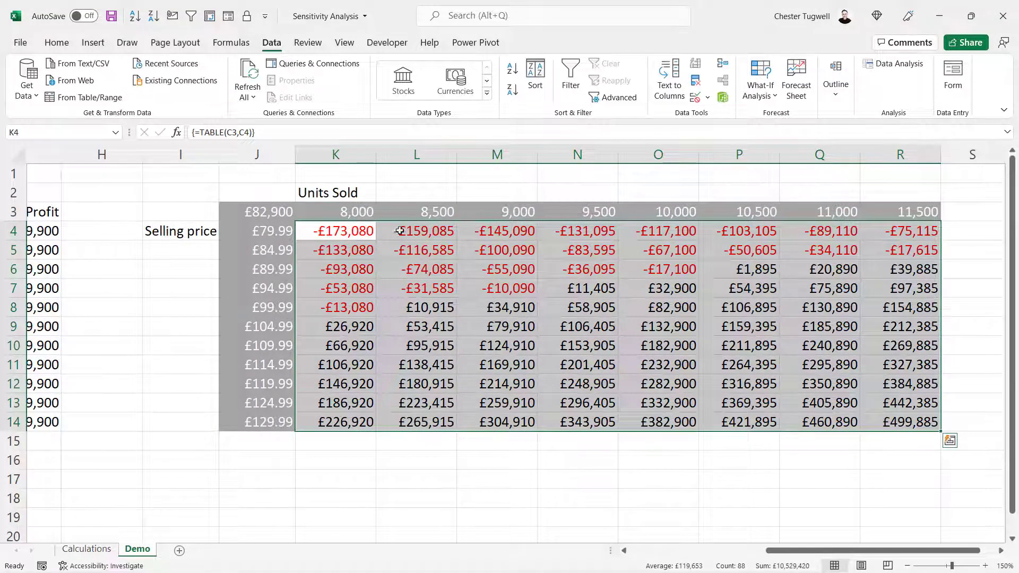
{"action": "left_click", "coordinate": [57, 43]}
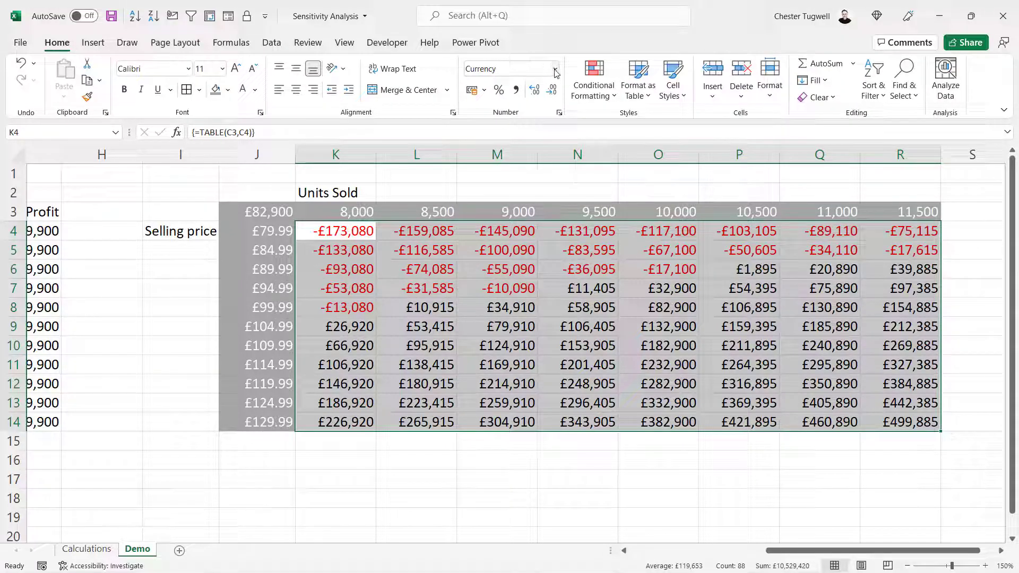
{"action": "left_click", "coordinate": [555, 69]}
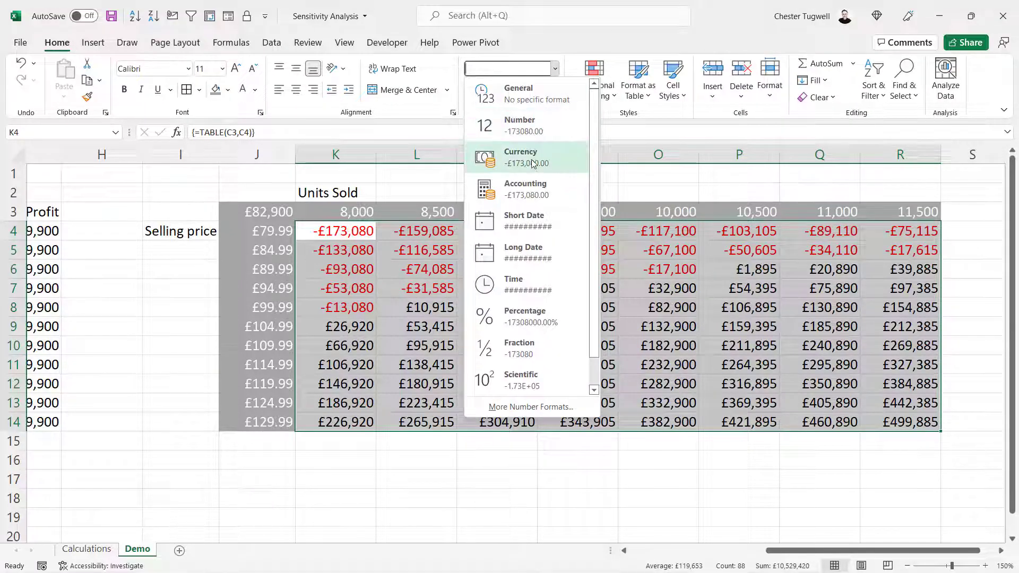
{"action": "left_click", "coordinate": [533, 163]}
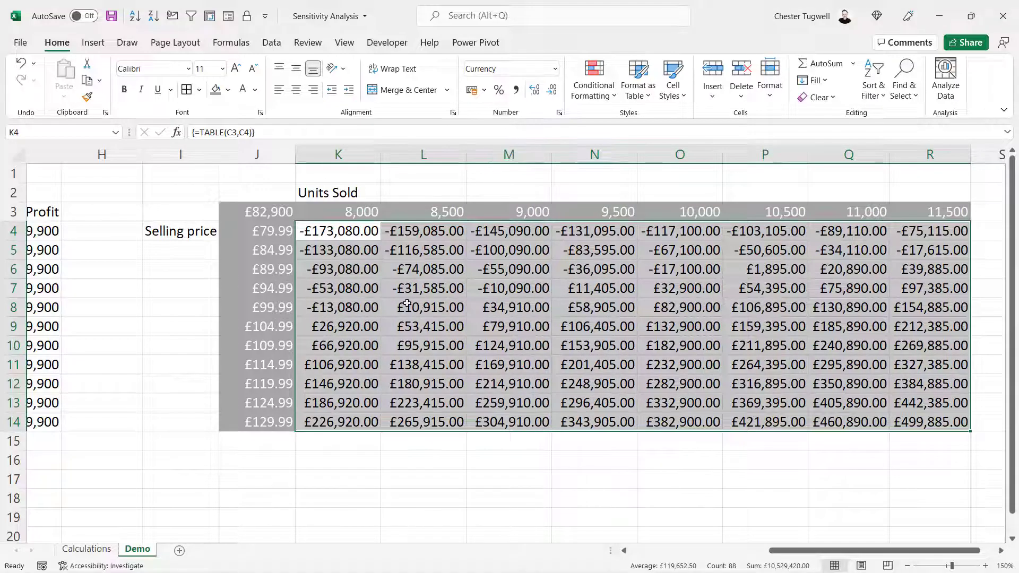
{"action": "left_click", "coordinate": [551, 90]}
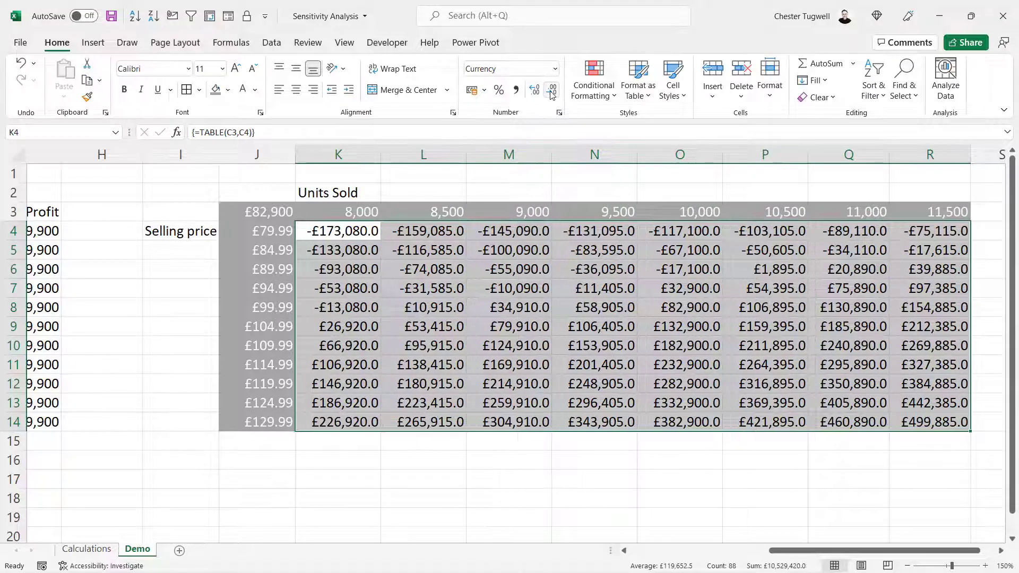
{"action": "left_click", "coordinate": [551, 89]}
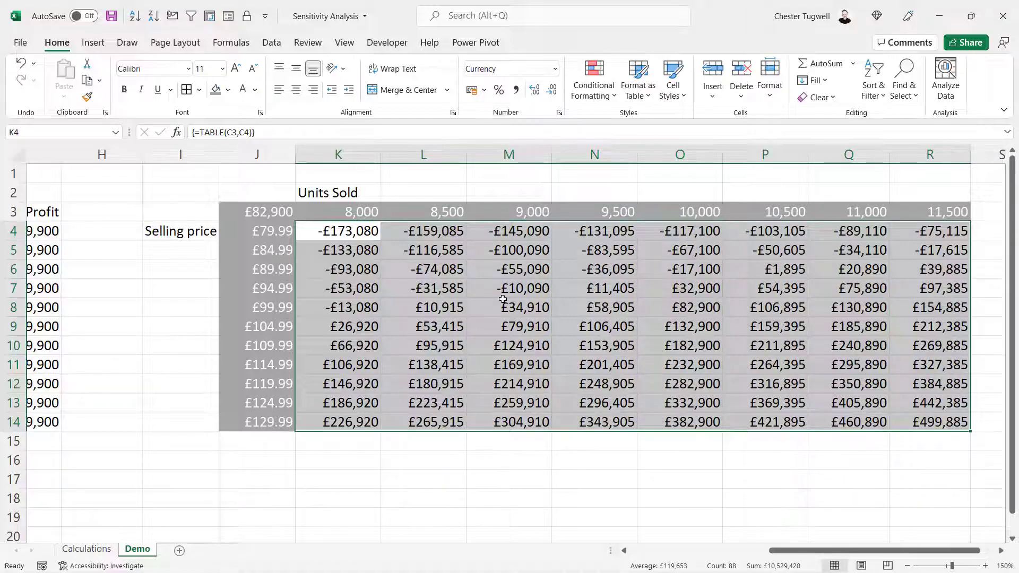
Reformat K4:R14 with the currency format that shows negative values in red, without decimal places
{"action": "key", "text": "ctrl+shift+4"}
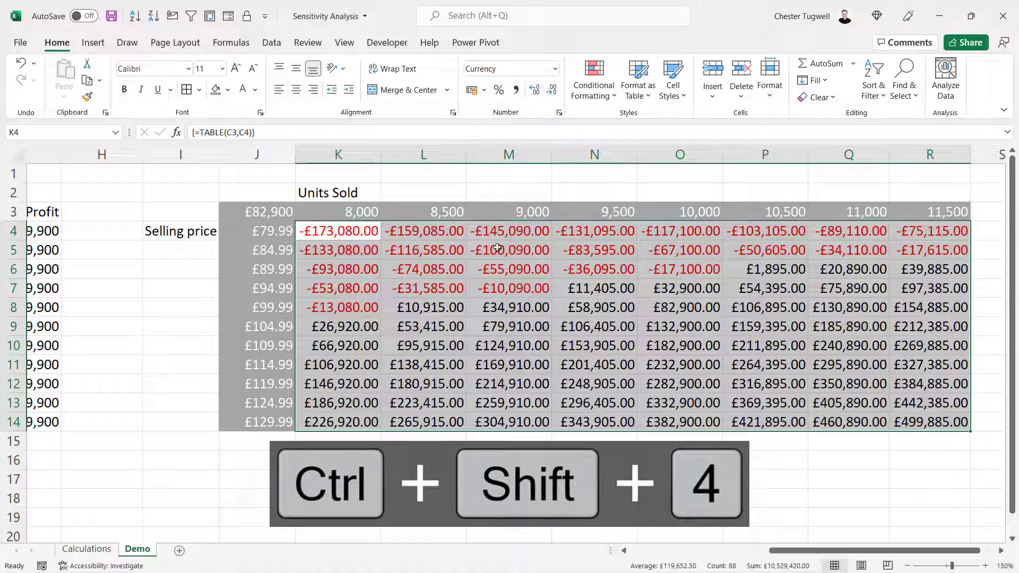
{"action": "left_click", "coordinate": [552, 93]}
{"action": "left_click", "coordinate": [552, 92]}
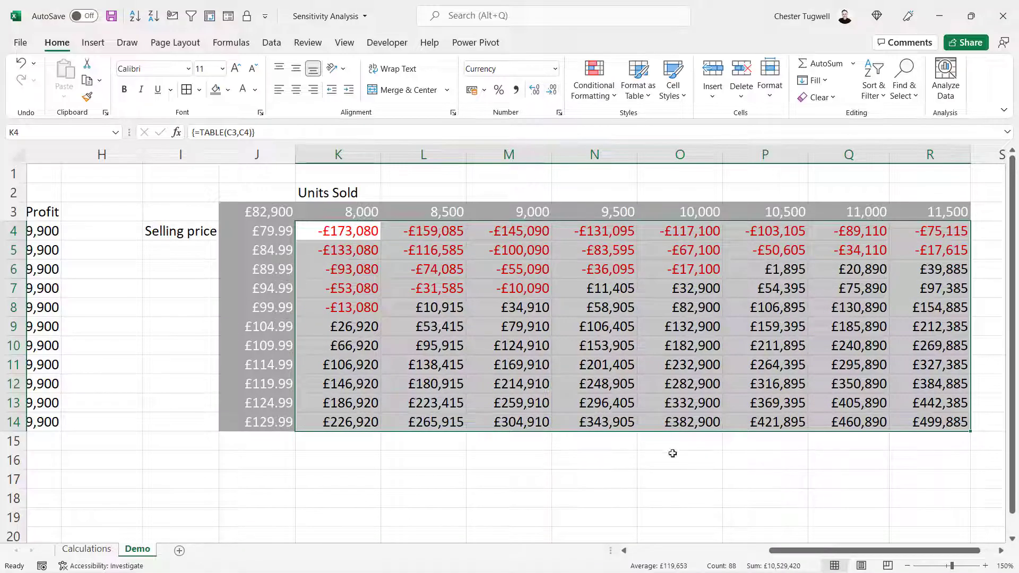
Format the net and gross profit results in F4:G14 with the standard Currency format and no decimal places
{"action": "left_click_drag", "start_coordinate": [775, 550], "coordinate": [654, 551]}
{"action": "left_click_drag", "start_coordinate": [454, 229], "coordinate": [518, 425]}
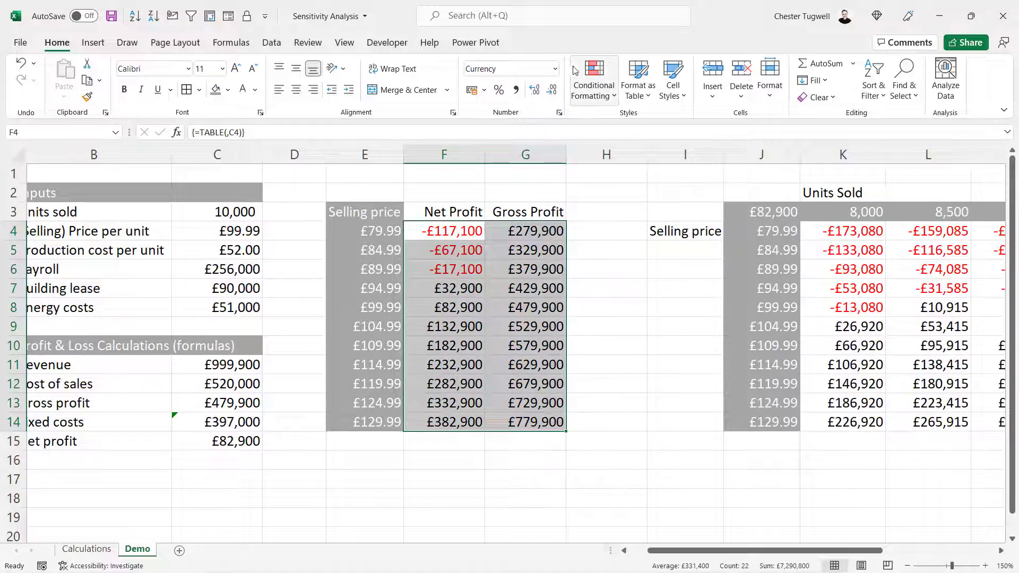
{"action": "left_click", "coordinate": [554, 69]}
{"action": "left_click", "coordinate": [527, 163]}
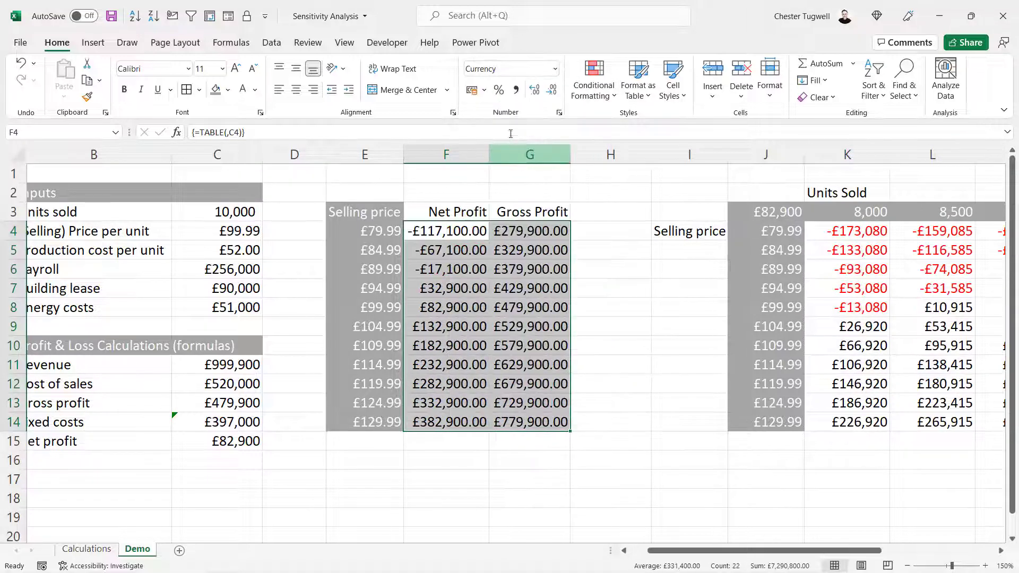
{"action": "left_click", "coordinate": [551, 89]}
{"action": "left_click", "coordinate": [552, 89]}
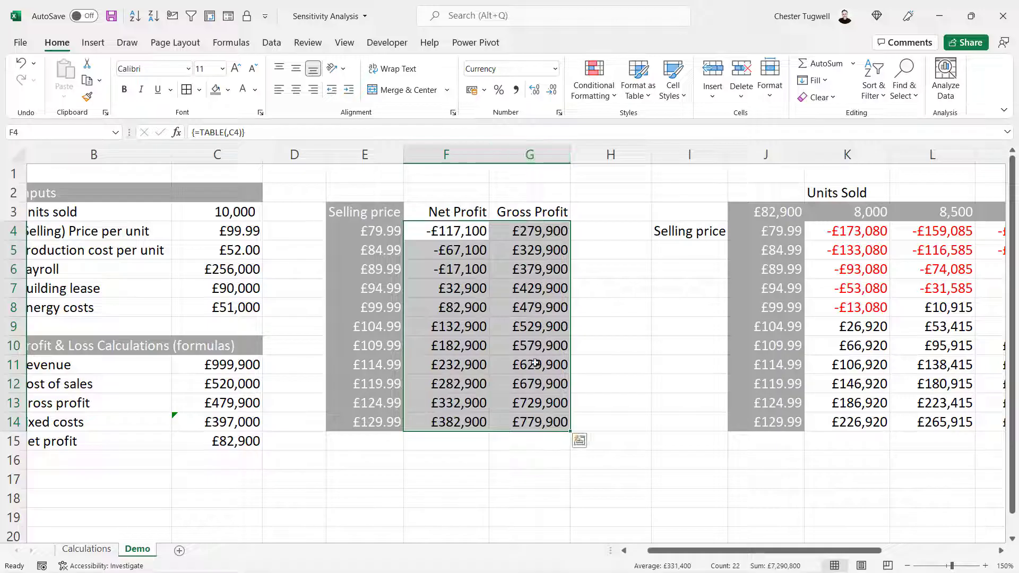
Reformat F4:G14 with the currency format that shows negative values in red, without decimal places
{"action": "key", "text": "ctrl+shift+4"}
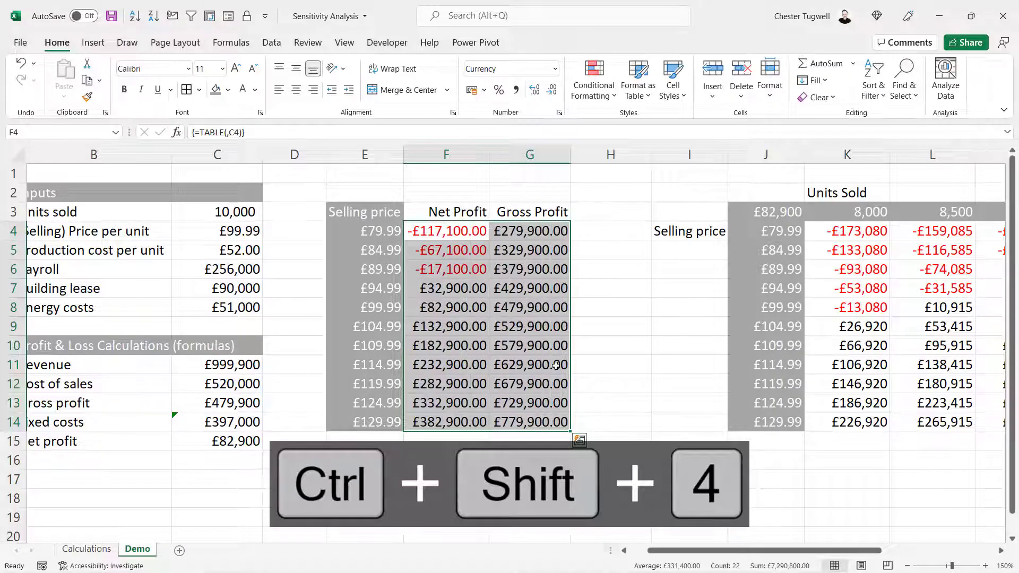
{"action": "left_click", "coordinate": [556, 90]}
{"action": "left_click", "coordinate": [556, 90]}
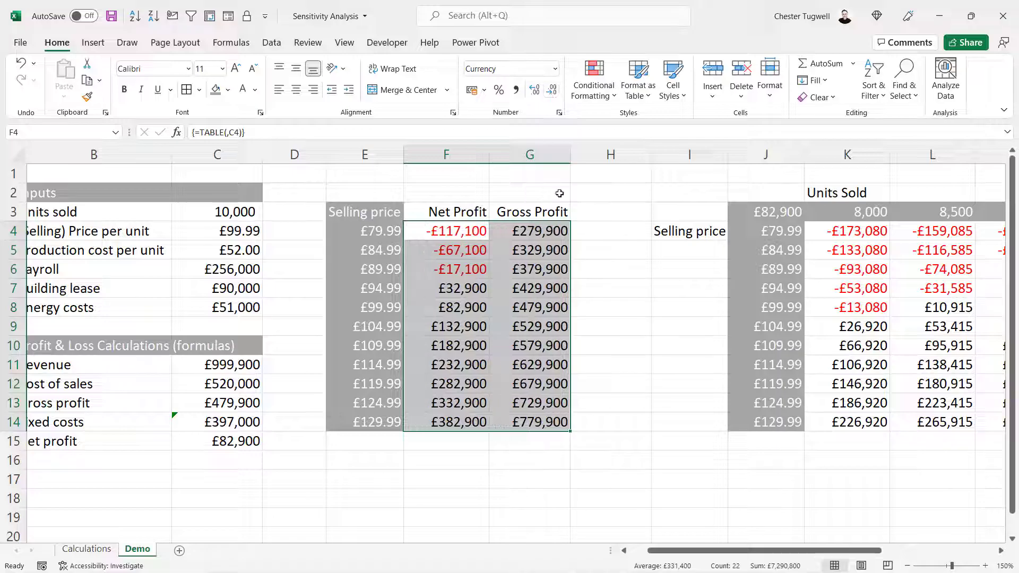